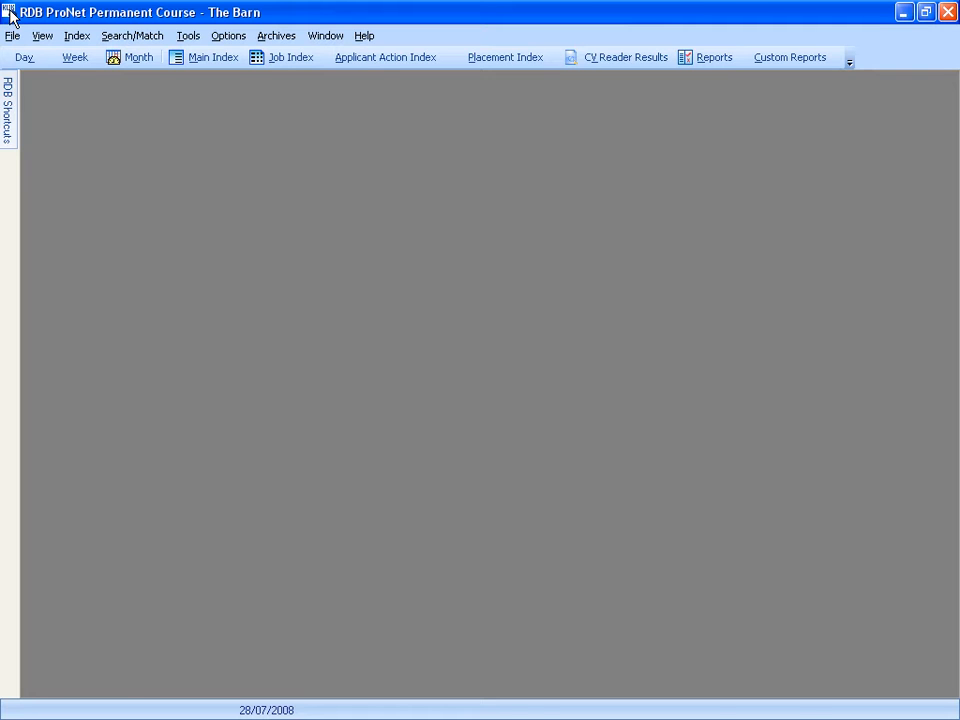
Open the Job Index's field chooser and switch the Client Filed As column off and back on
{"action": "left_click", "coordinate": [264, 60]}
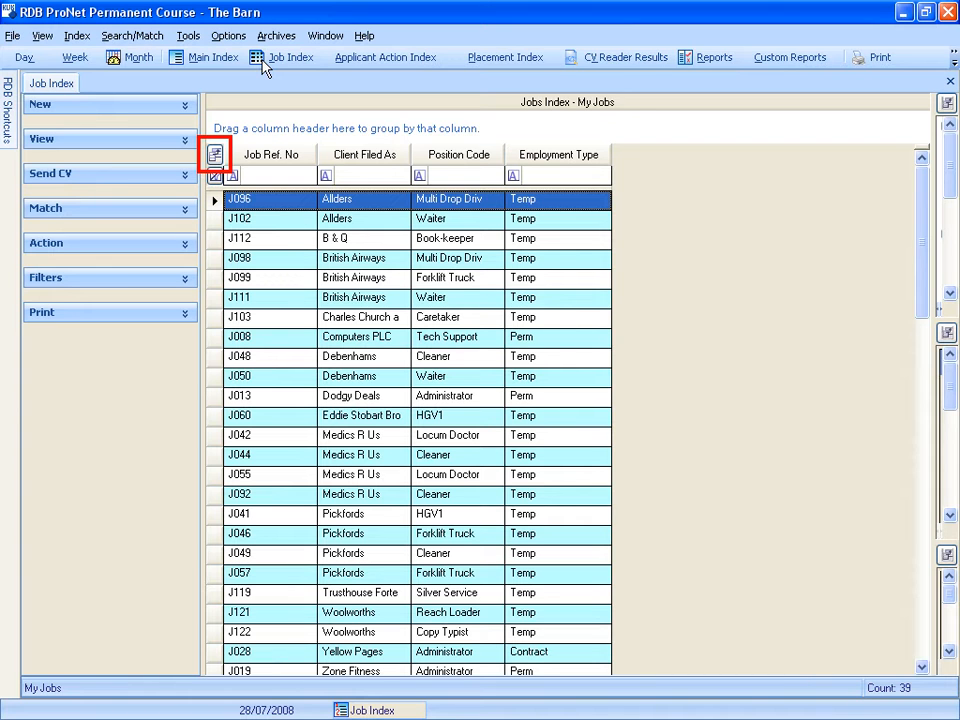
{"action": "left_click", "coordinate": [214, 156]}
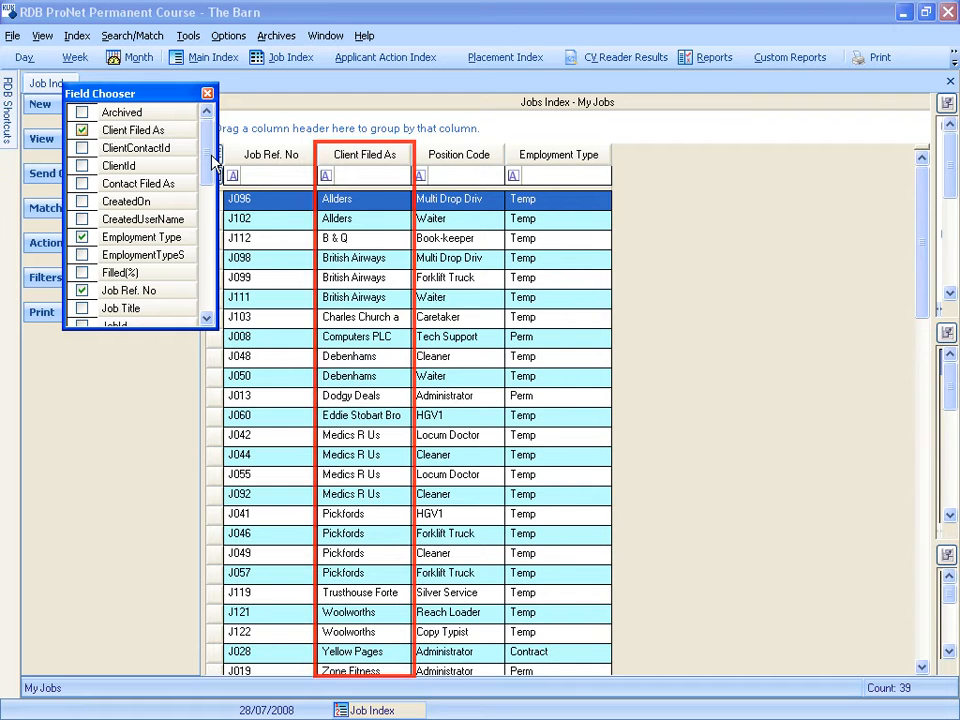
{"action": "left_click", "coordinate": [82, 131]}
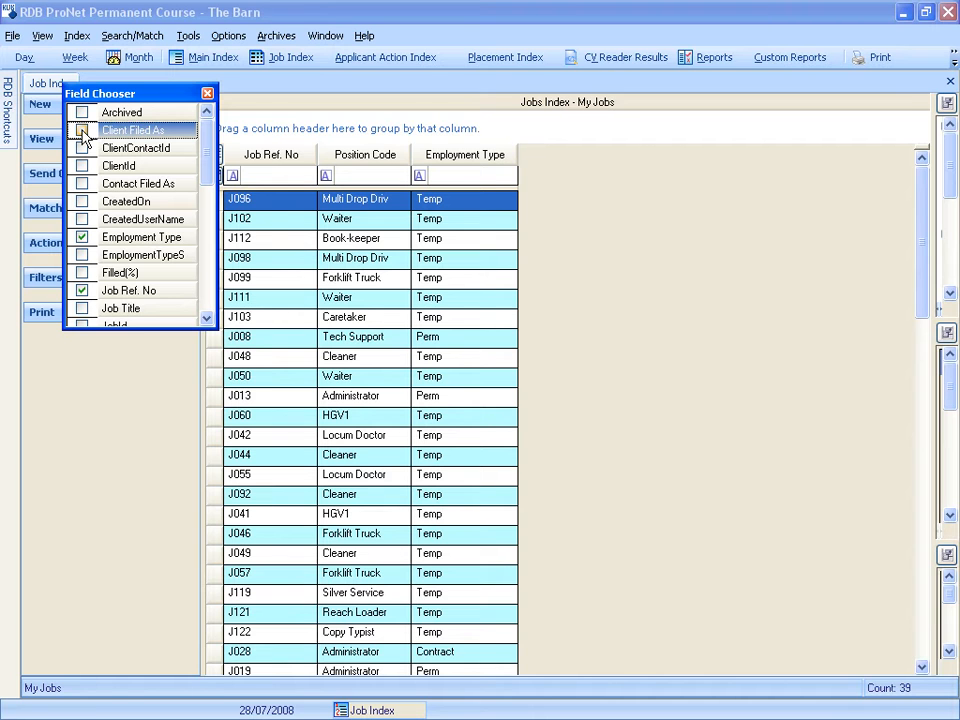
{"action": "left_click", "coordinate": [82, 131]}
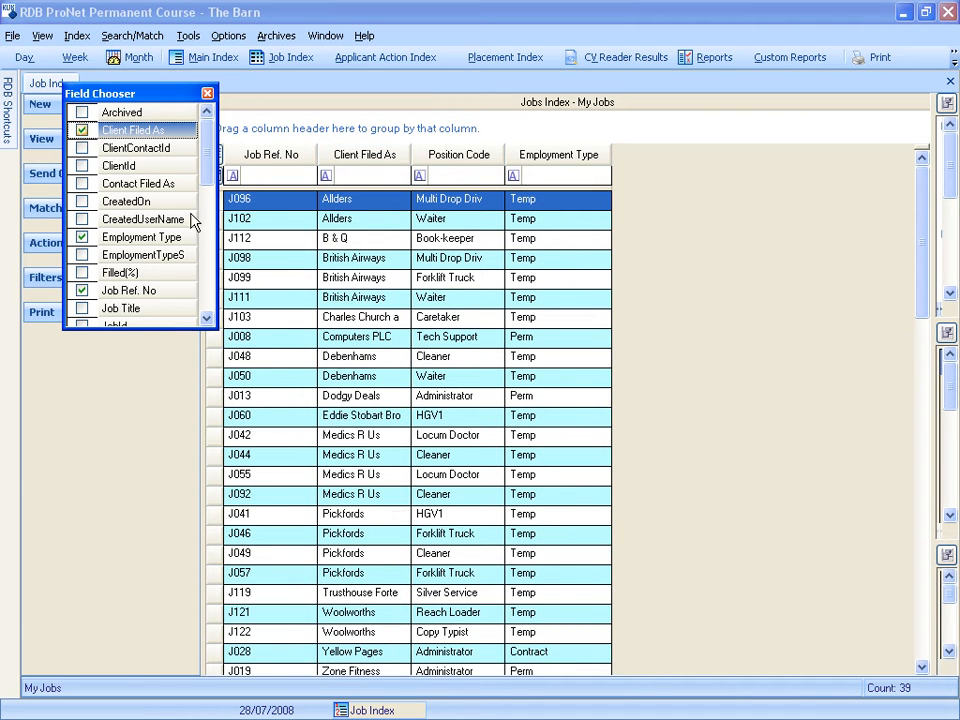
Add the Location, Primary Consultant and Status columns to the job list and close the field chooser
{"action": "left_click", "coordinate": [207, 320]}
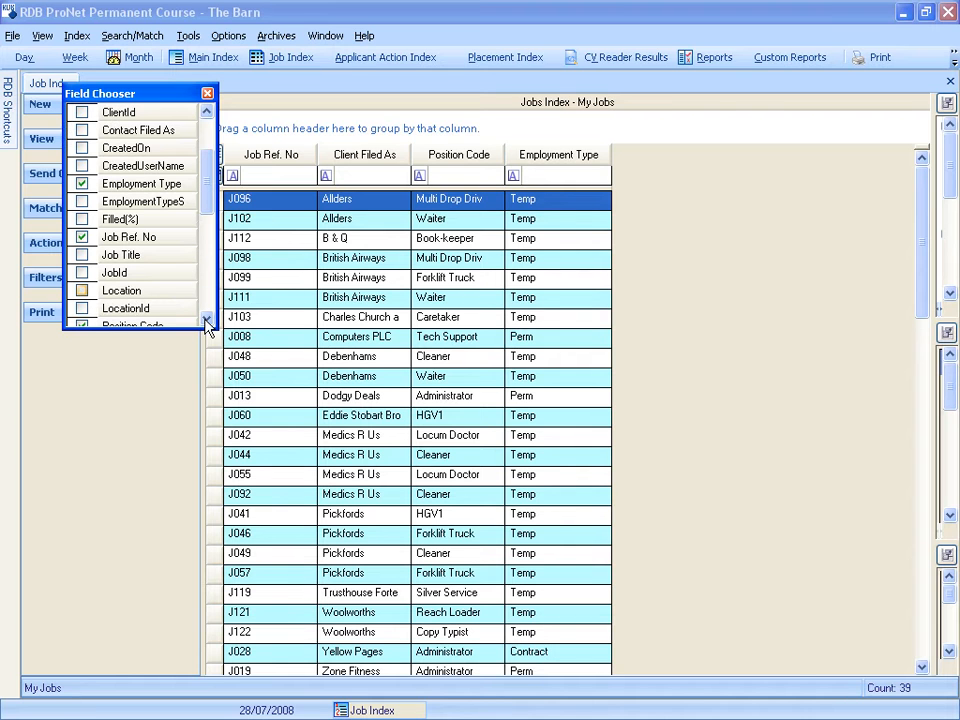
{"action": "left_click", "coordinate": [82, 291]}
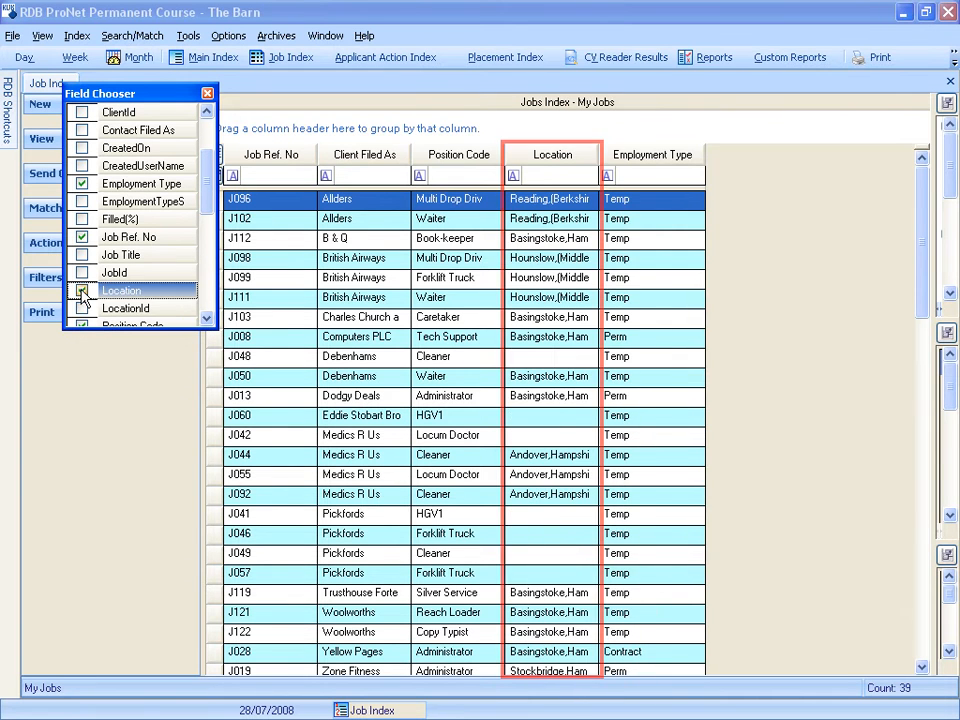
{"action": "left_click", "coordinate": [208, 320]}
{"action": "left_click", "coordinate": [208, 320]}
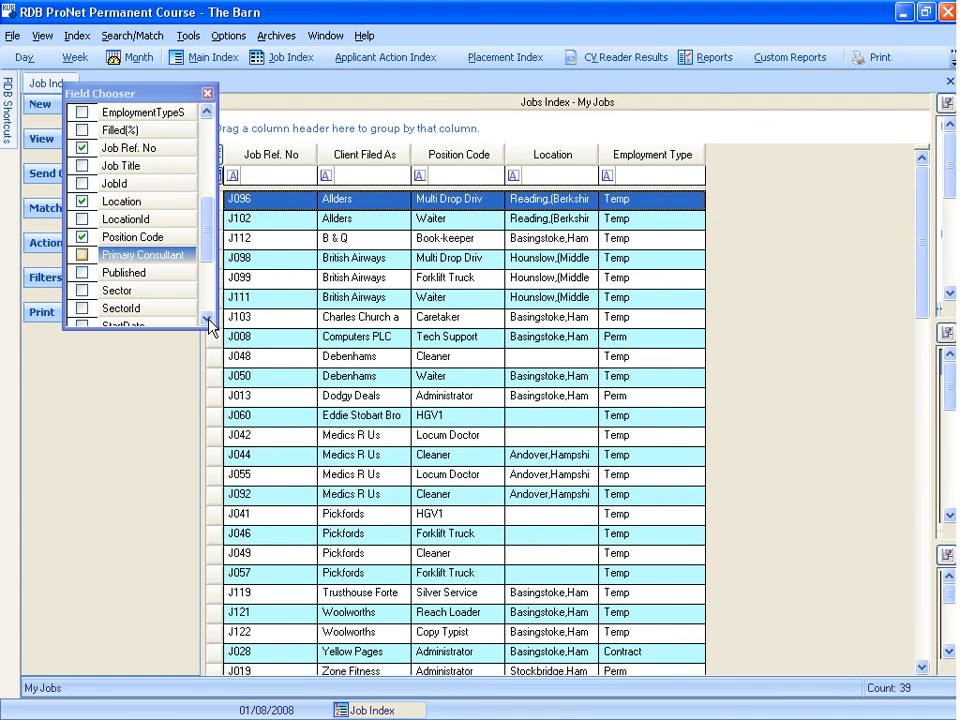
{"action": "left_click", "coordinate": [82, 255]}
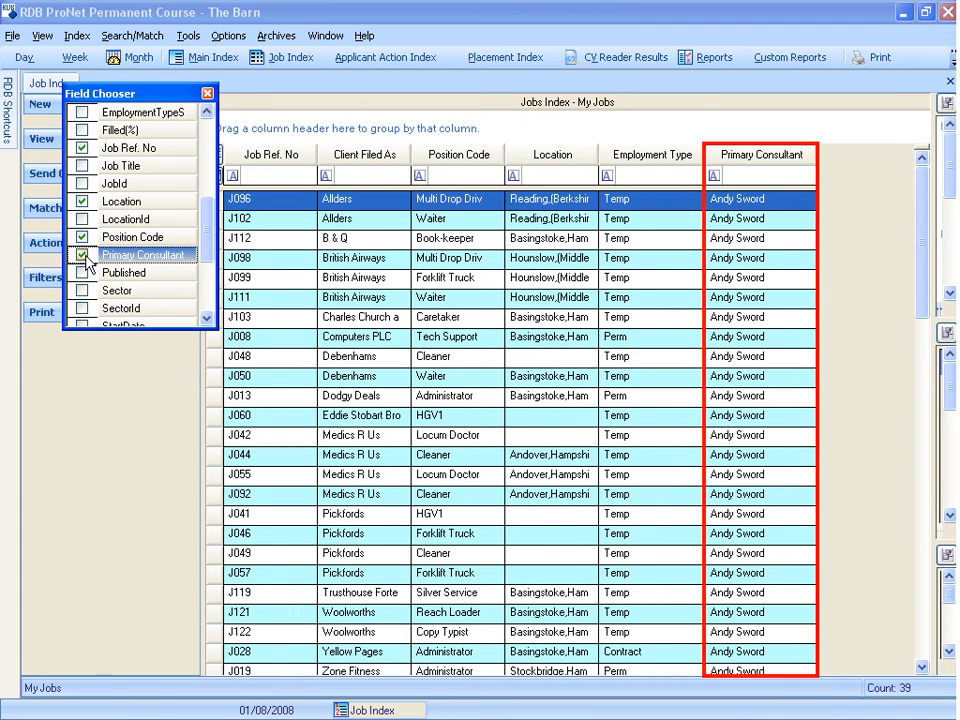
{"action": "scroll", "coordinate": [84, 262], "scroll_direction": "down", "scroll_amount": 1}
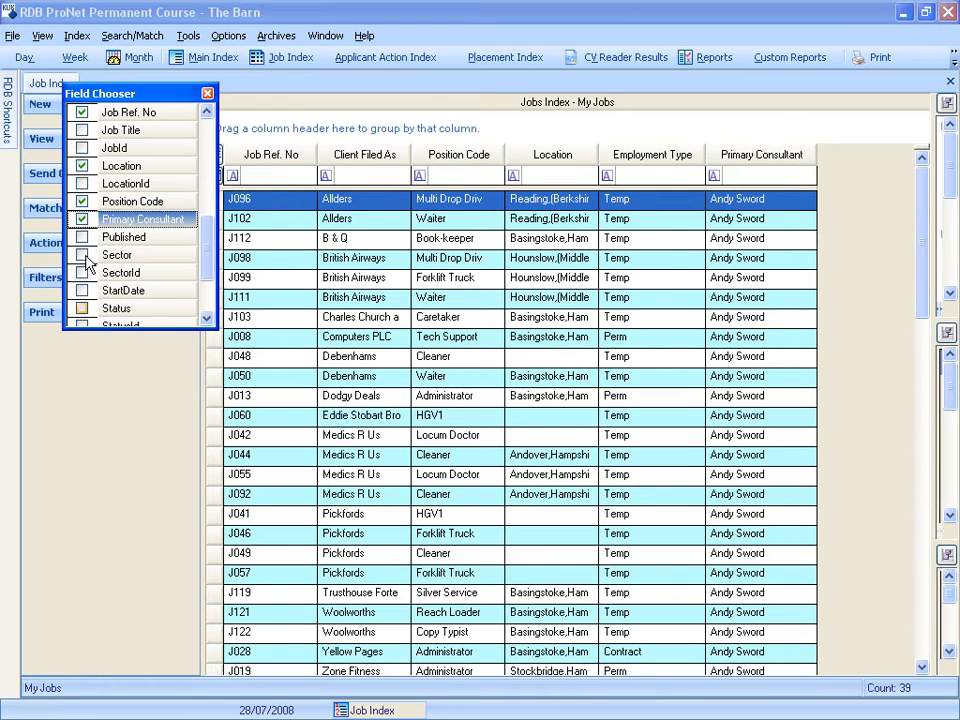
{"action": "left_click", "coordinate": [82, 309]}
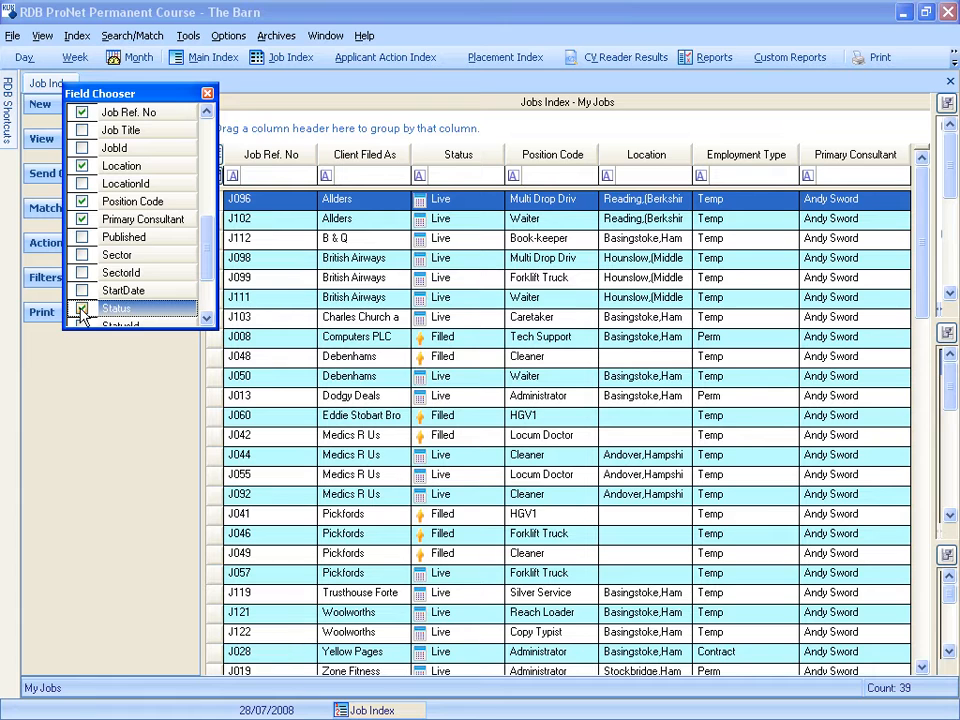
{"action": "left_click", "coordinate": [207, 93]}
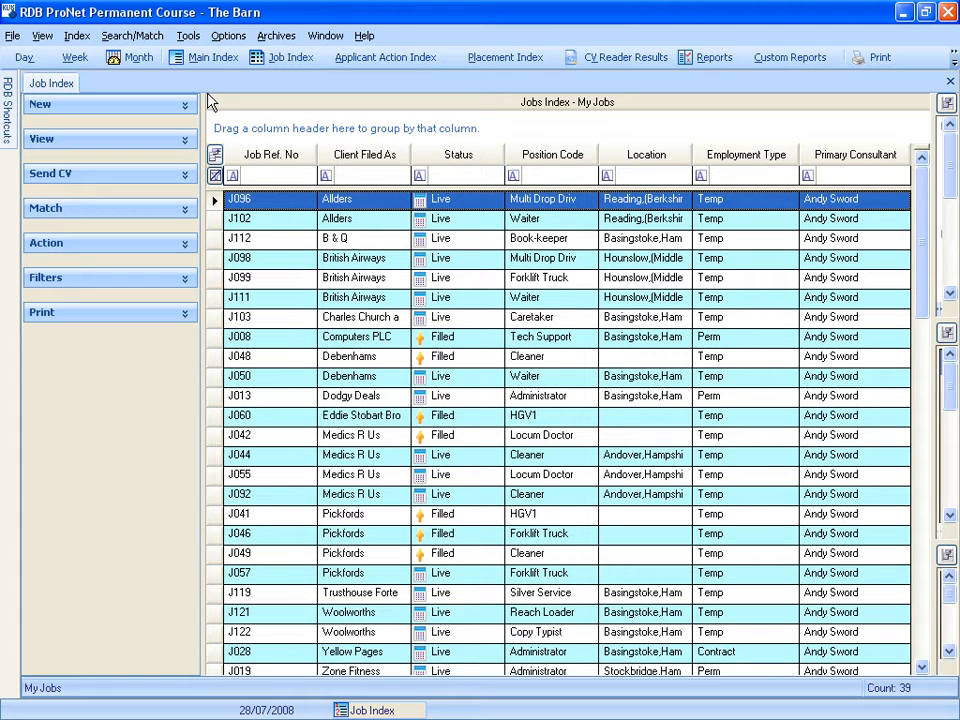
View the general customization settings in the user preferences and close the window
{"action": "left_click", "coordinate": [232, 36]}
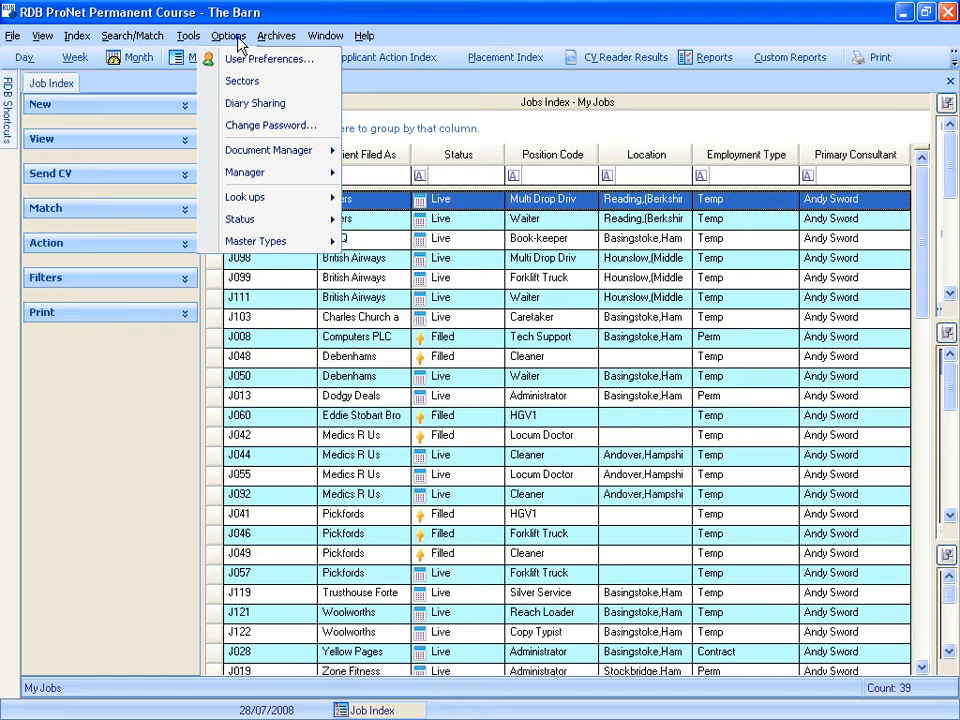
{"action": "left_click", "coordinate": [256, 60]}
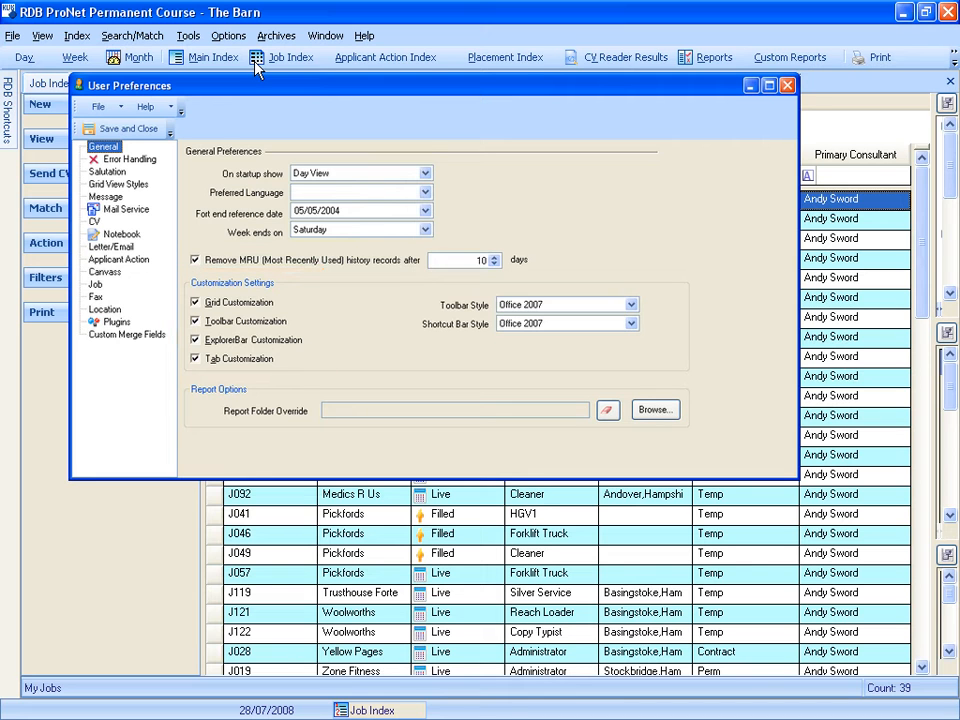
{"action": "left_click", "coordinate": [787, 85]}
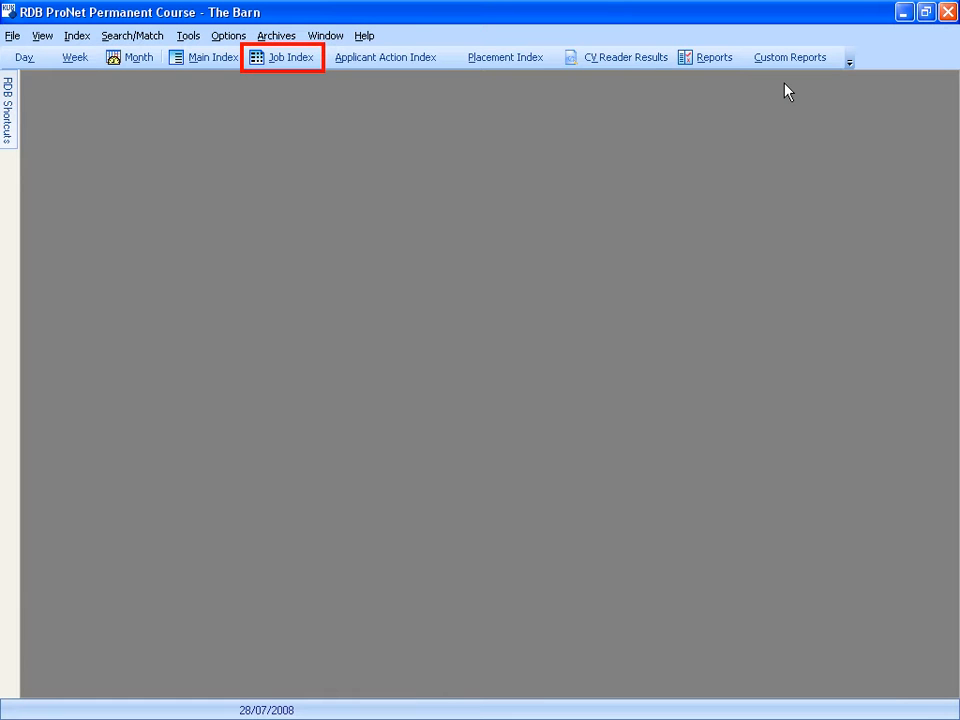
Open the Job Index and filter the Status column to Live jobs
{"action": "left_click", "coordinate": [296, 62]}
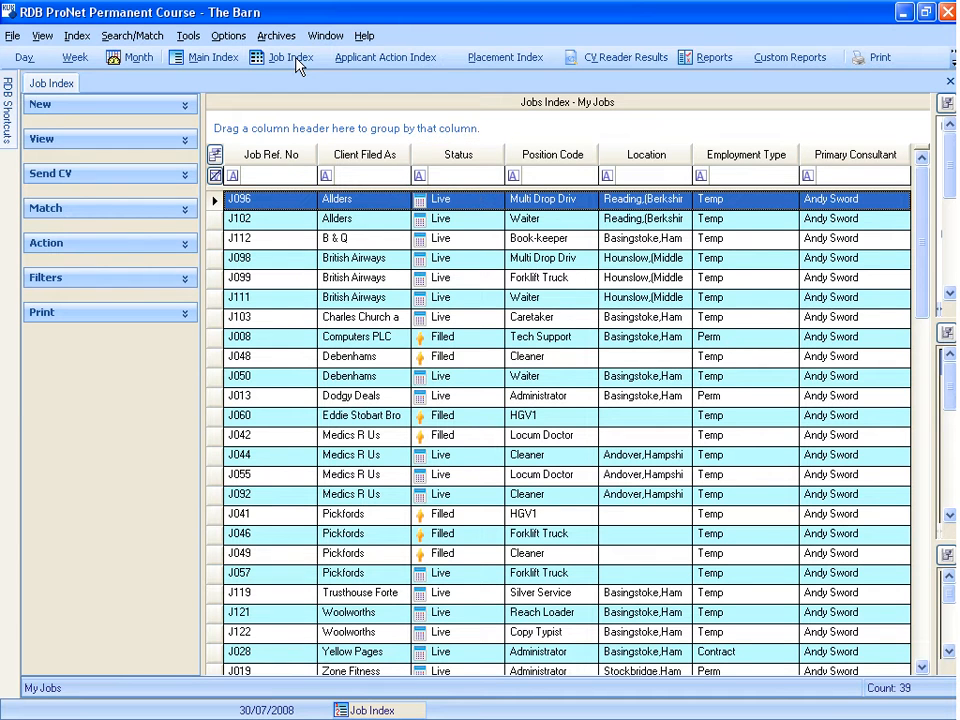
{"action": "mouse_move", "coordinate": [479, 178]}
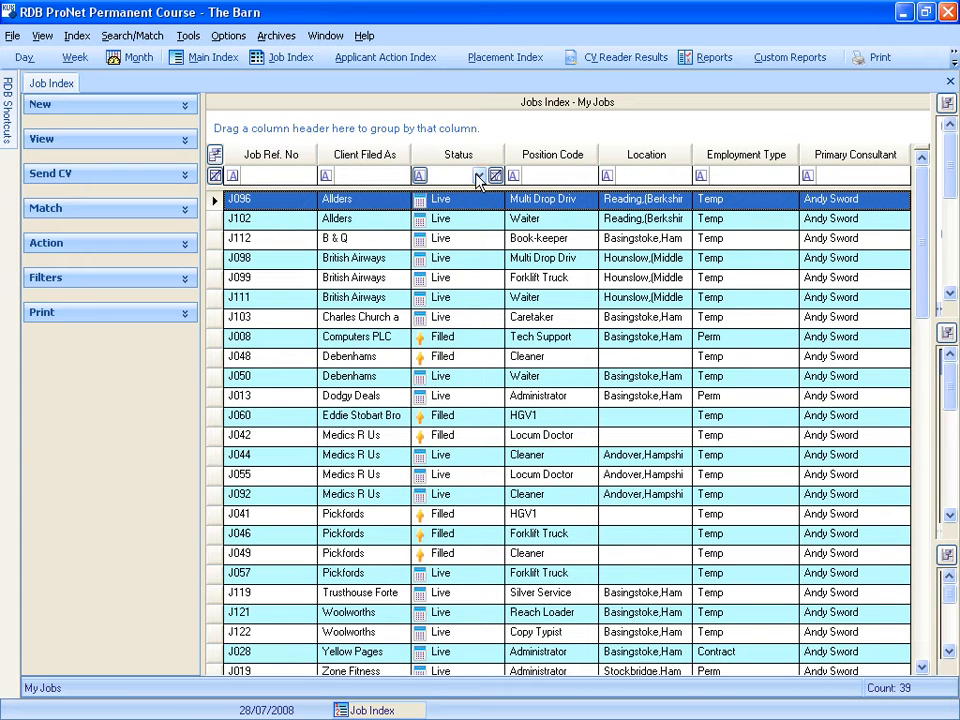
{"action": "left_click", "coordinate": [478, 177]}
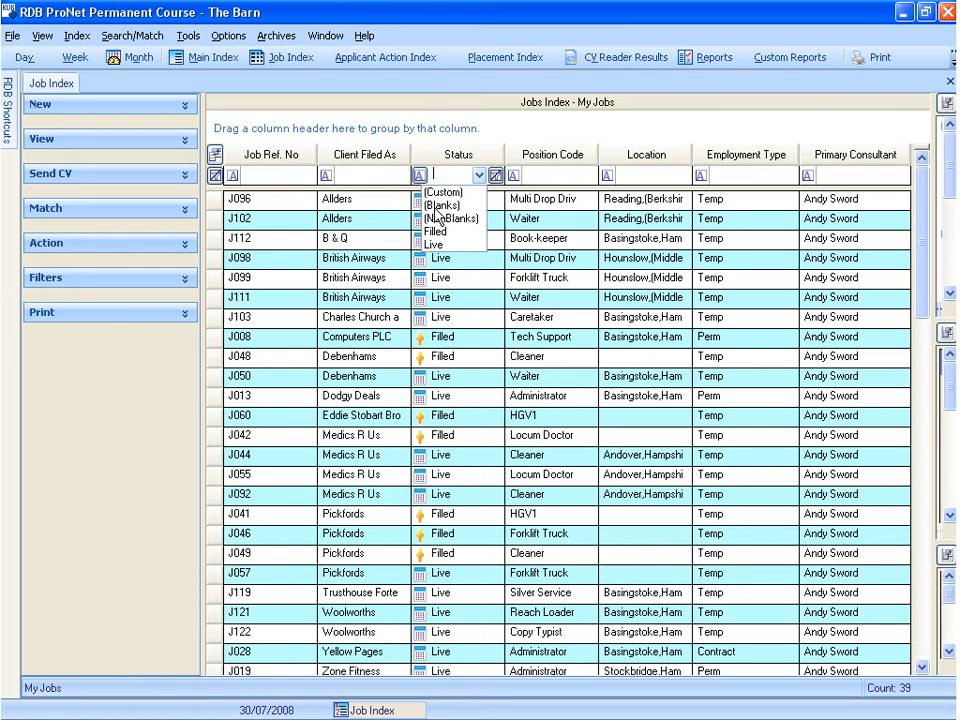
{"action": "left_click", "coordinate": [436, 245]}
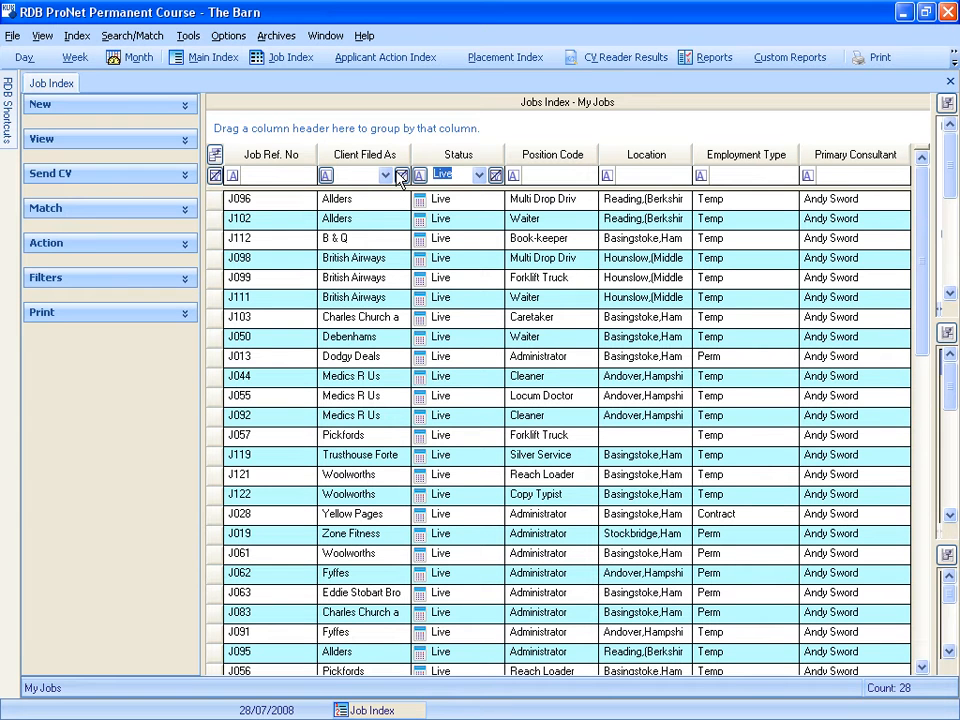
Filter the Client Filed As column by "dod", and clear that filter and all other filter criteria
{"action": "left_click", "coordinate": [338, 180]}
{"action": "type", "text": "dod"}
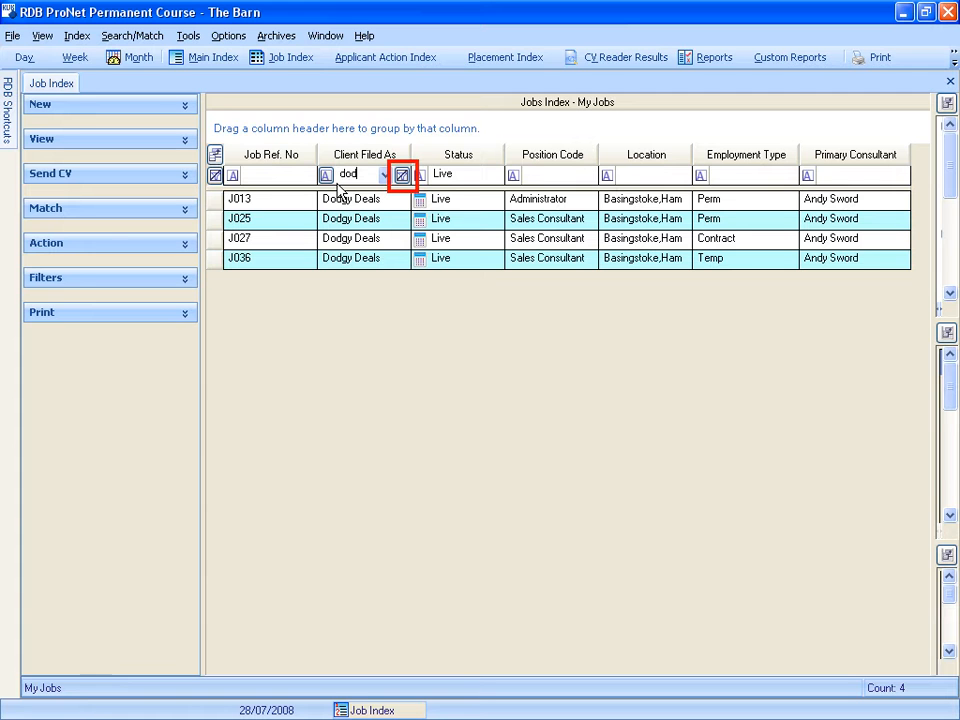
{"action": "left_click", "coordinate": [402, 175]}
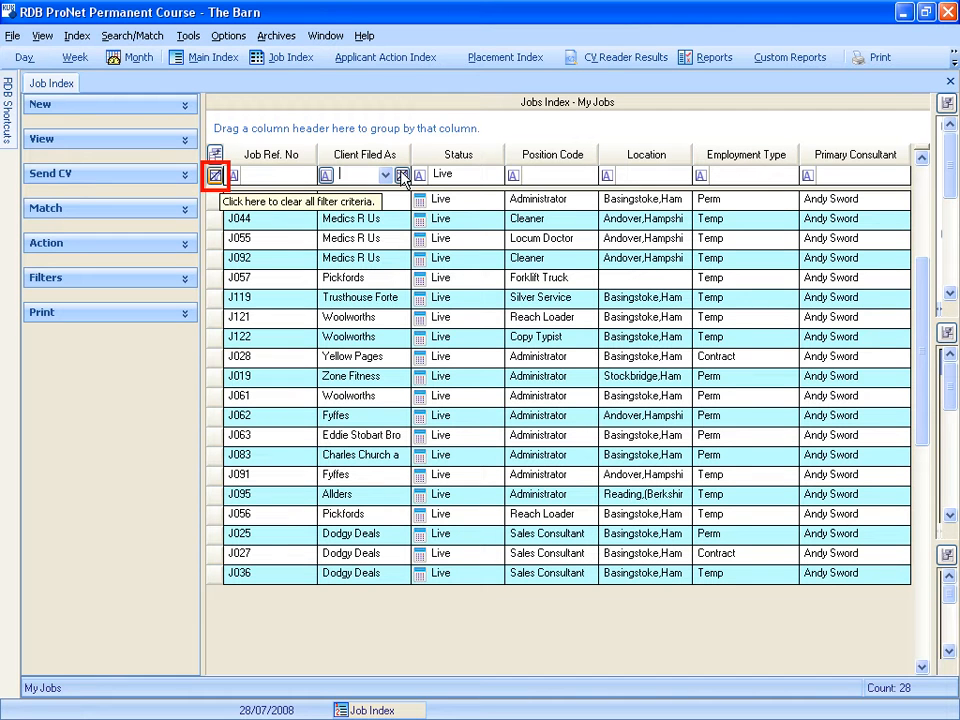
{"action": "left_click", "coordinate": [214, 177]}
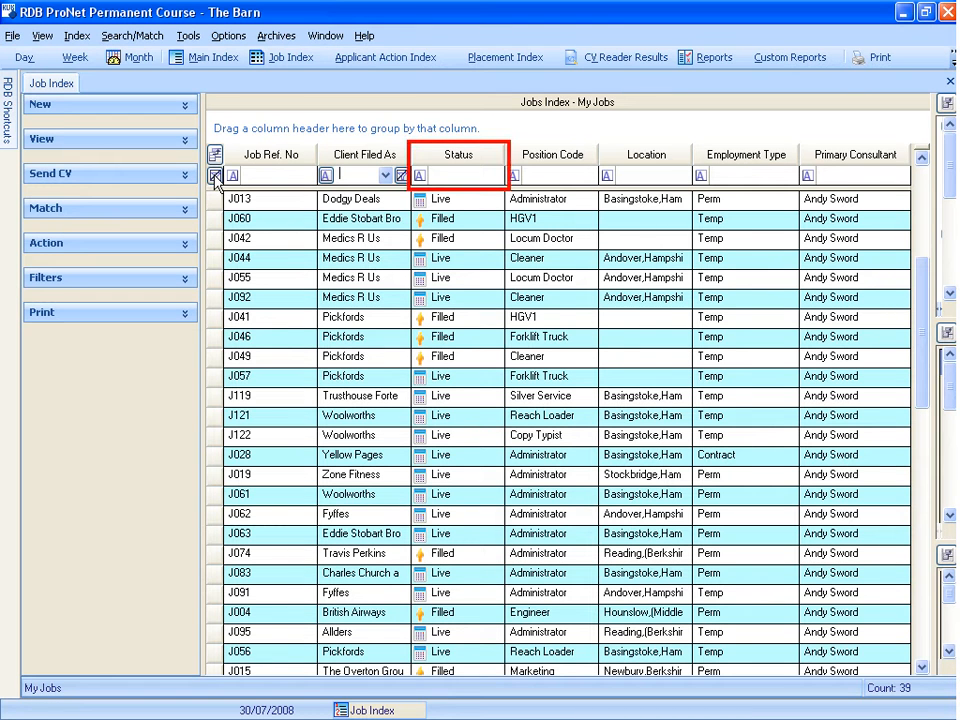
Filter the job list to status Live, employment type Perm and position code Administrator
{"action": "left_click", "coordinate": [489, 176]}
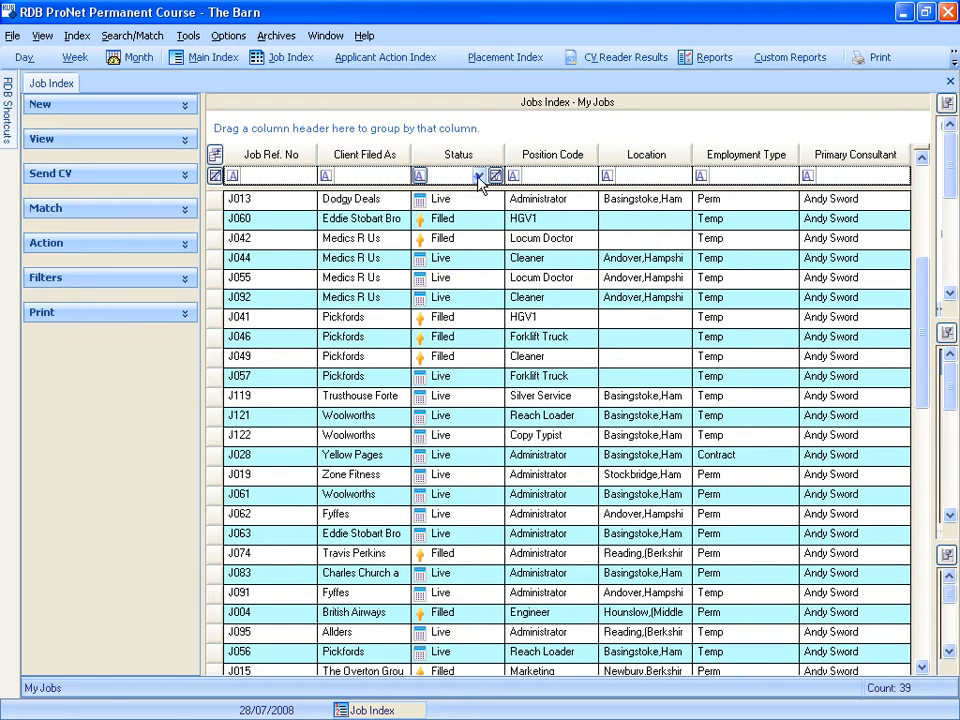
{"action": "left_click", "coordinate": [480, 176]}
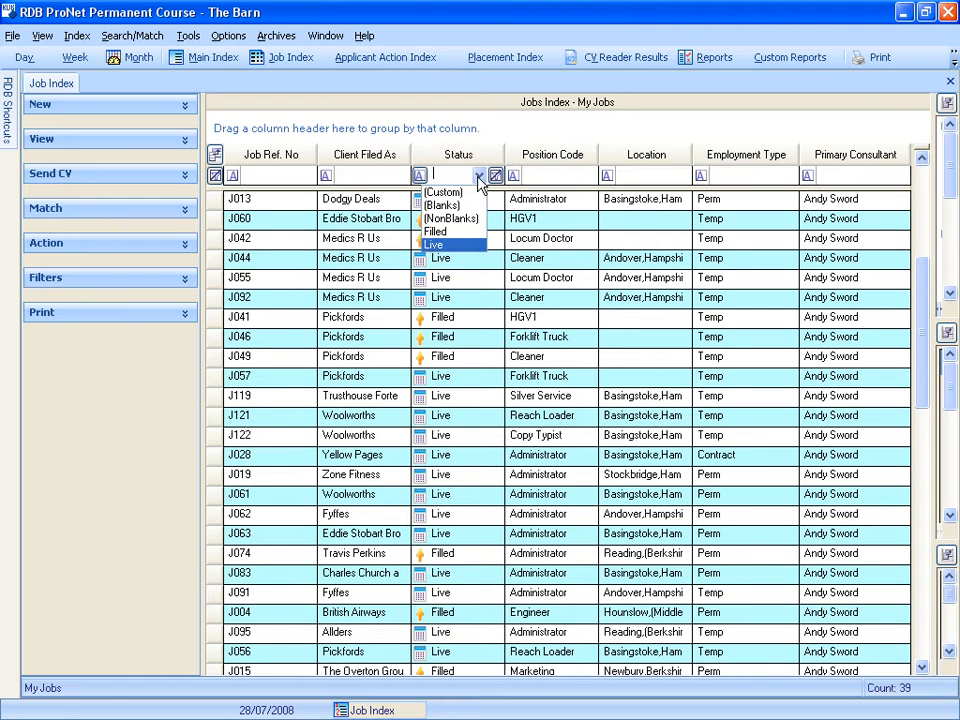
{"action": "left_click", "coordinate": [447, 249]}
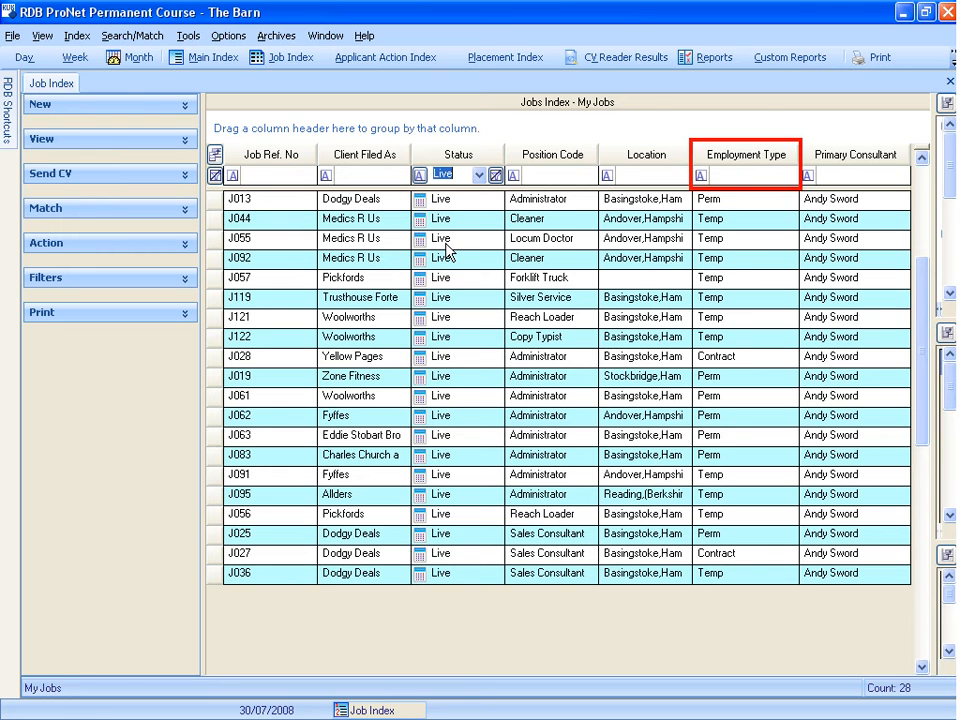
{"action": "left_click", "coordinate": [789, 177]}
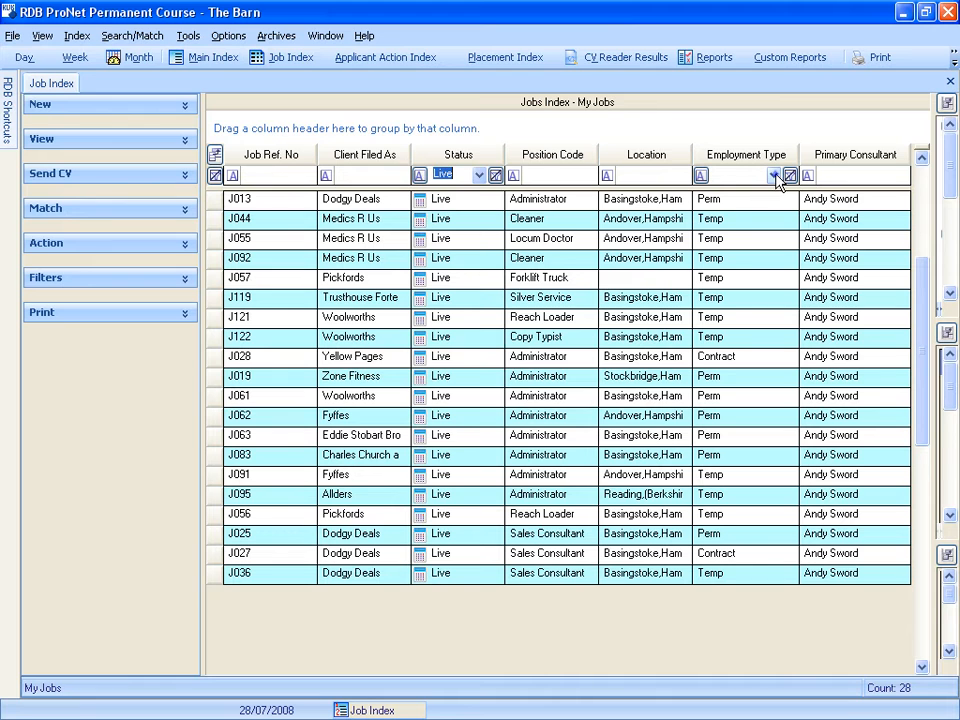
{"action": "left_click", "coordinate": [777, 177]}
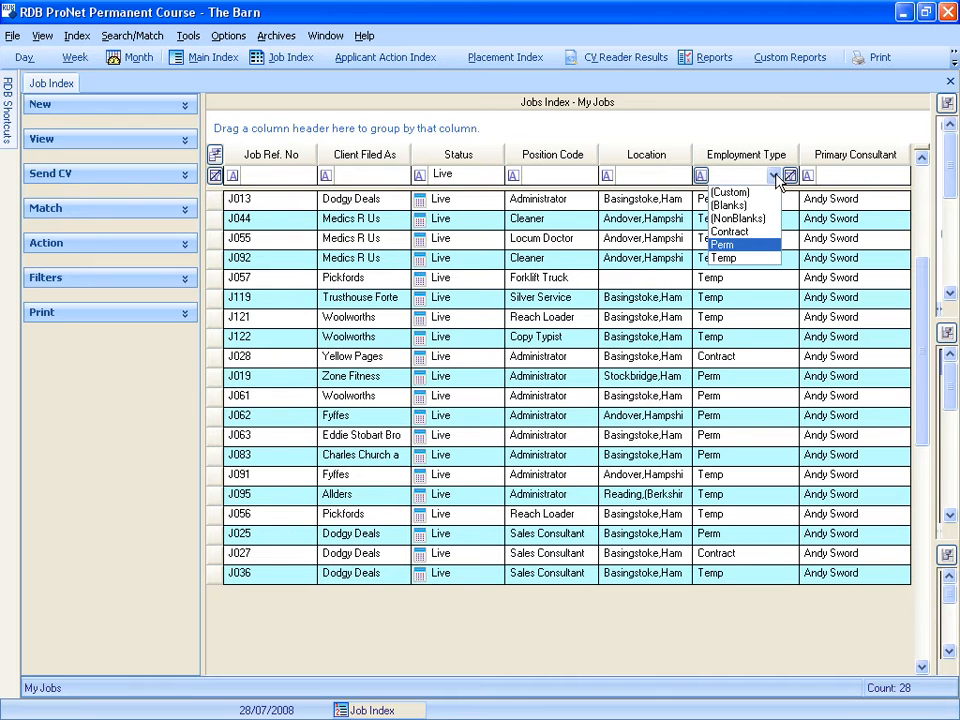
{"action": "left_click", "coordinate": [742, 244]}
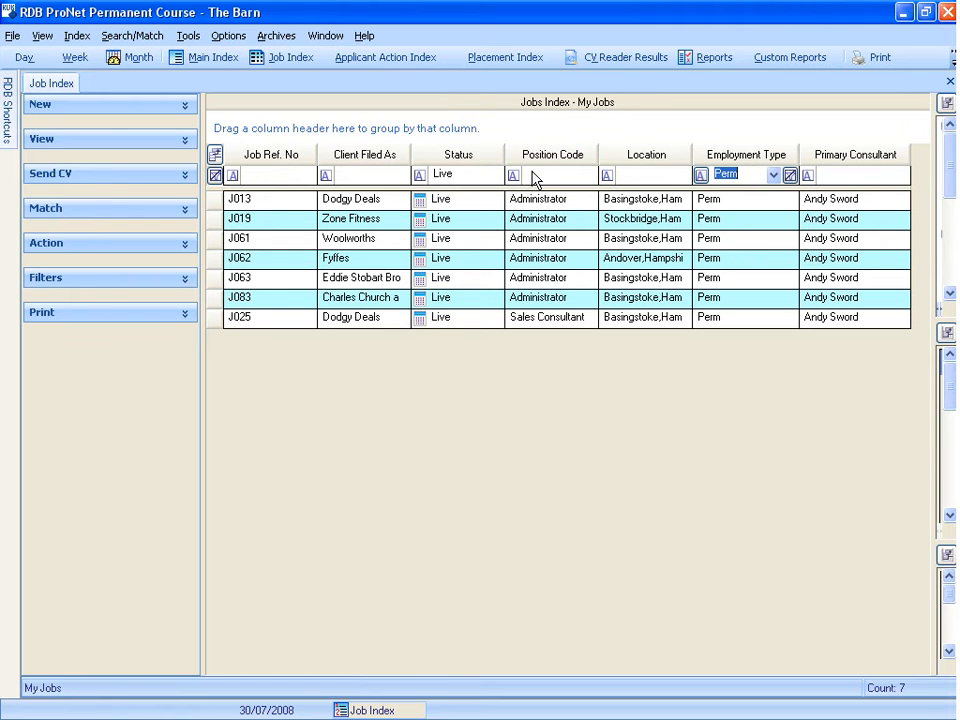
{"action": "left_click", "coordinate": [573, 176]}
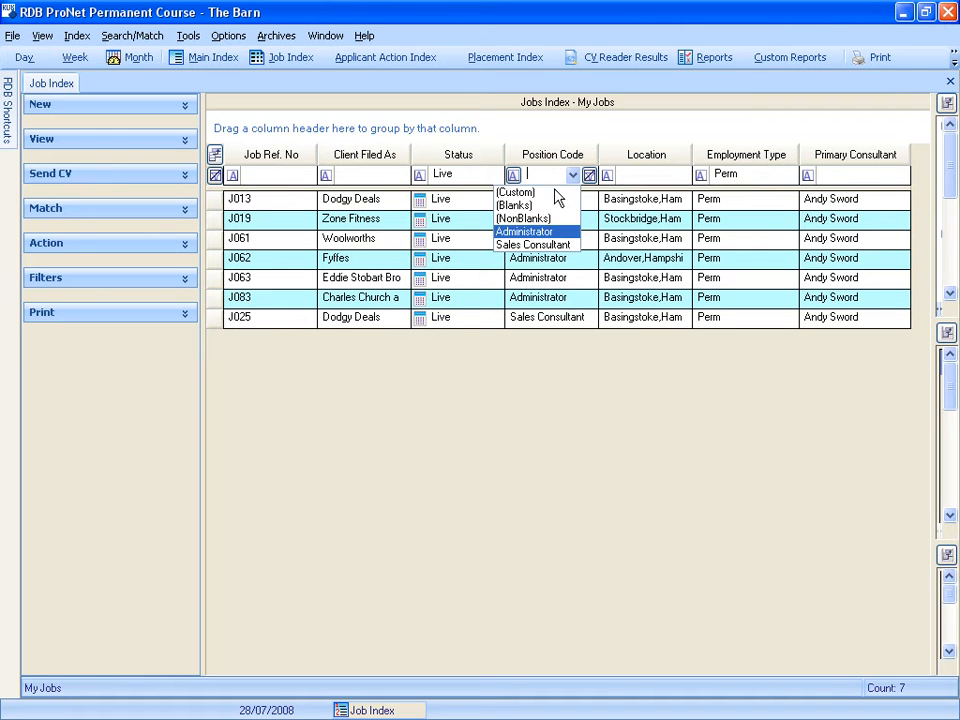
{"action": "left_click", "coordinate": [550, 232]}
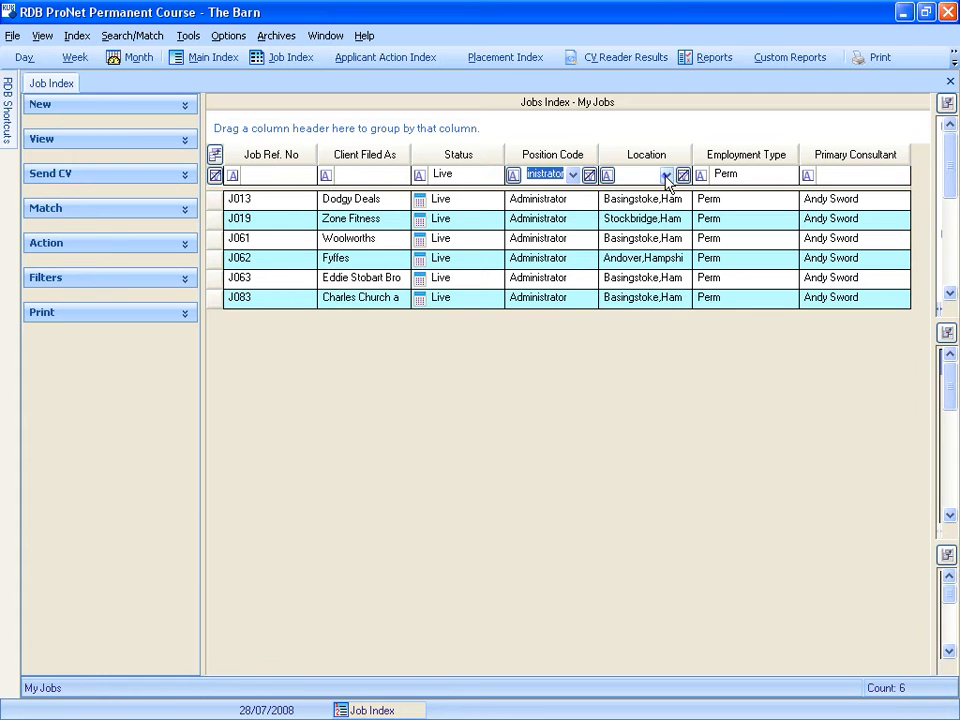
Create a custom Location filter with the condition Equals "Andover,Hampshire"
{"action": "left_click", "coordinate": [666, 177]}
{"action": "left_click", "coordinate": [653, 193]}
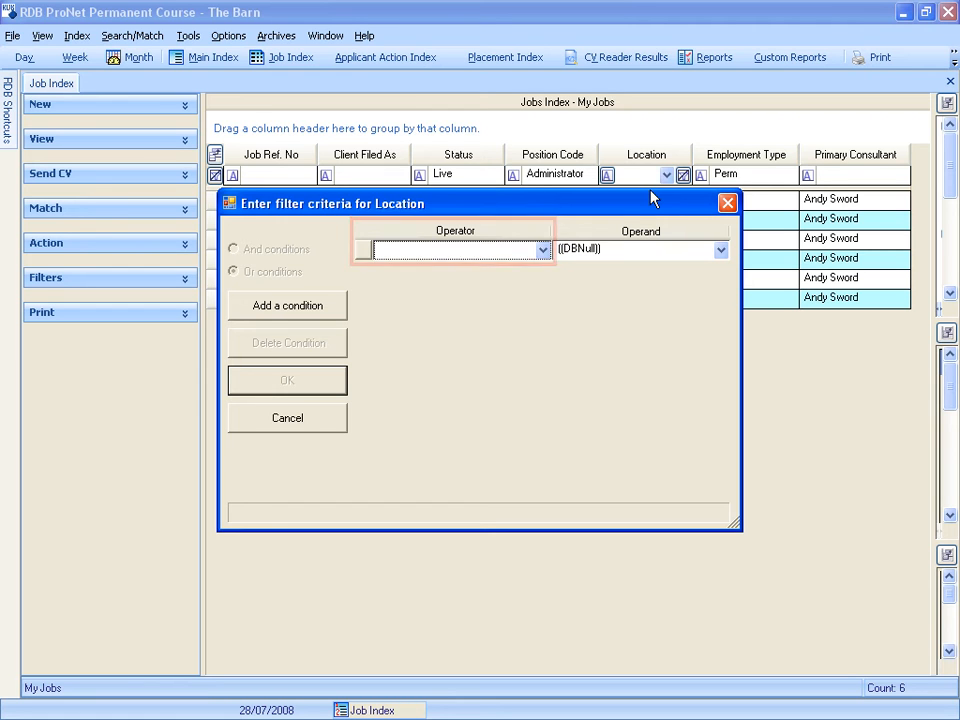
{"action": "left_click", "coordinate": [545, 254]}
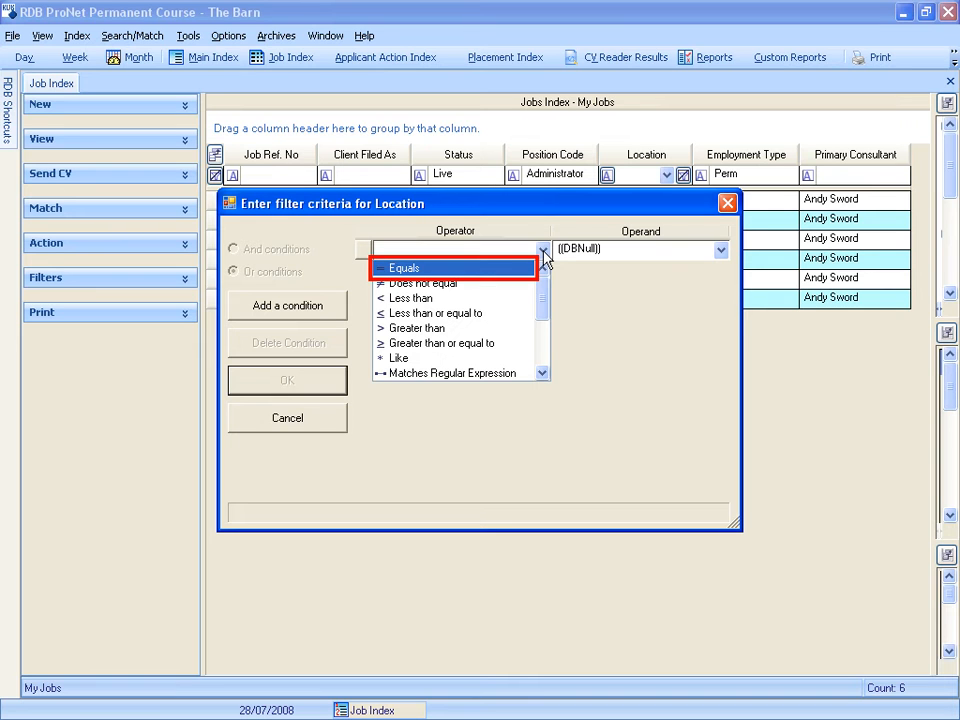
{"action": "left_click", "coordinate": [400, 269]}
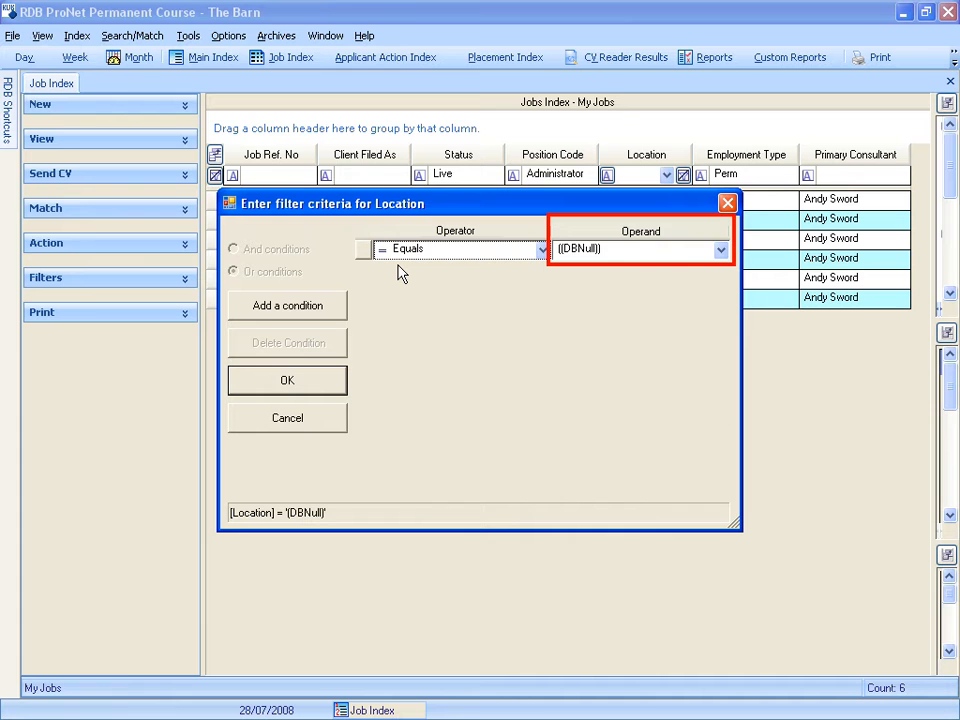
{"action": "left_click", "coordinate": [564, 257]}
{"action": "type", "text": "Ad"}
{"action": "key", "text": "BackSpace"}
{"action": "type", "text": "ndover,Hampshire"}
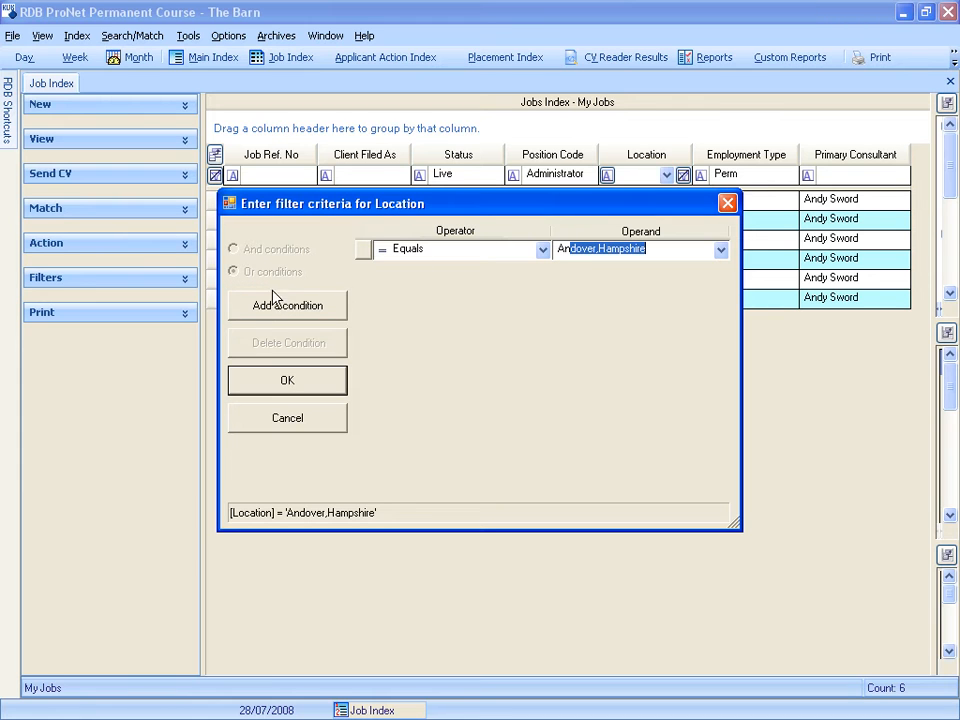
Add a second Or condition, Equals "Basingstoke,Hampshire", to the Location filter and apply it to the job list
{"action": "left_click", "coordinate": [268, 312]}
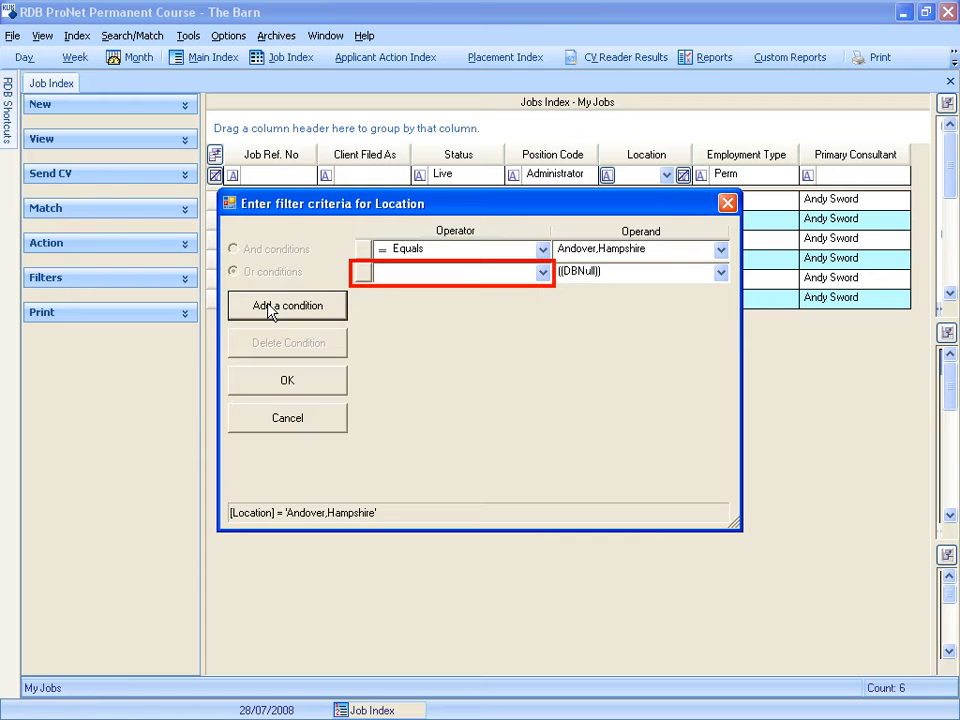
{"action": "left_click", "coordinate": [543, 273]}
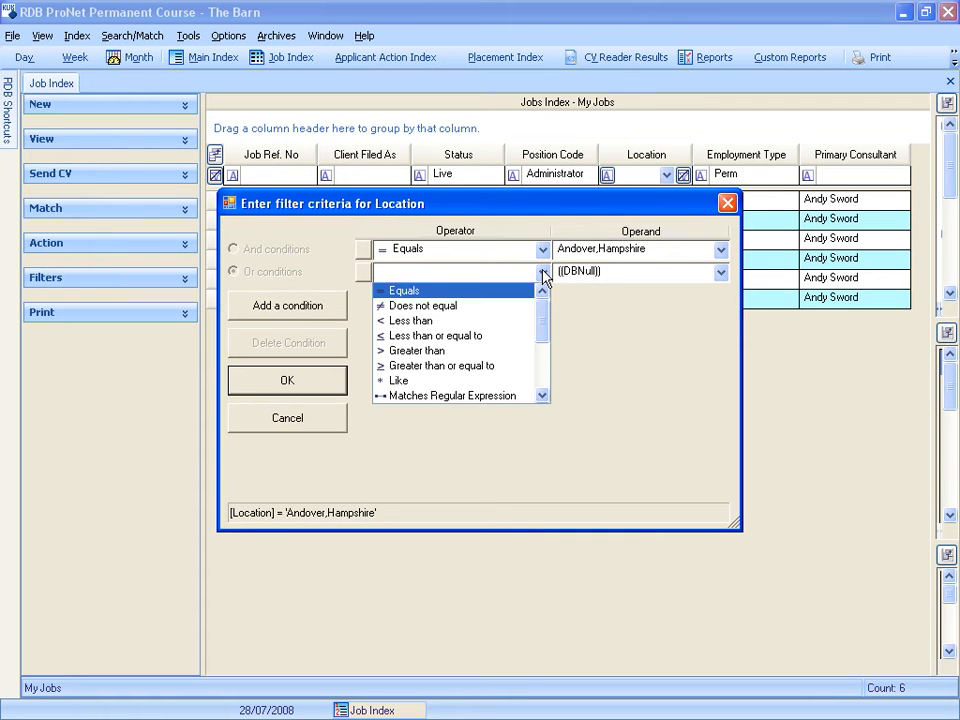
{"action": "left_click", "coordinate": [418, 291]}
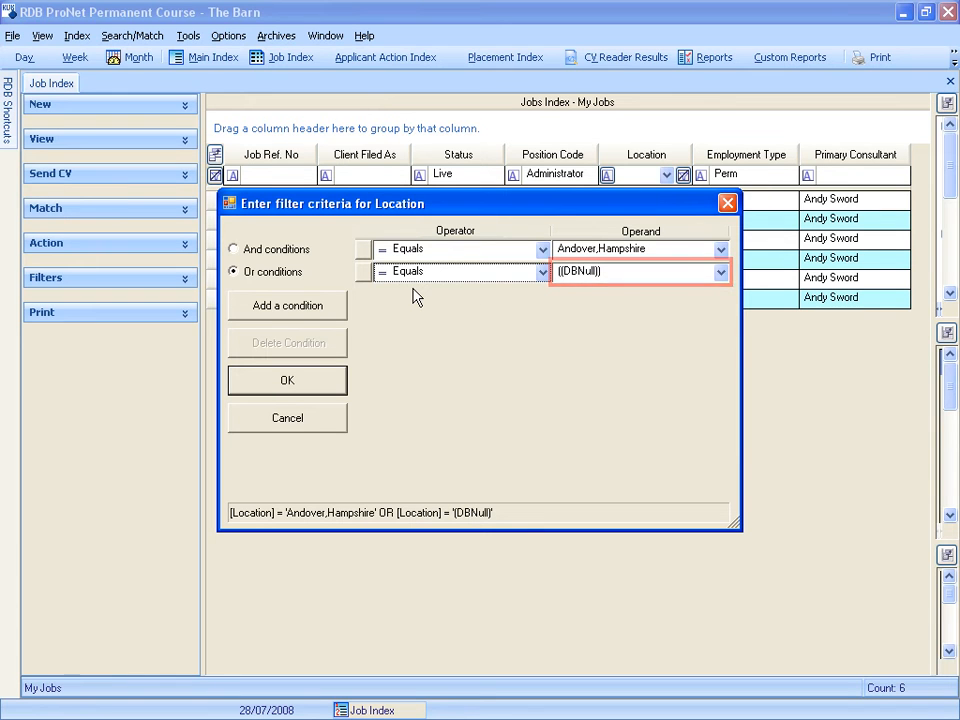
{"action": "left_click", "coordinate": [573, 273]}
{"action": "type", "text": "Basingstoke,Hampshire"}
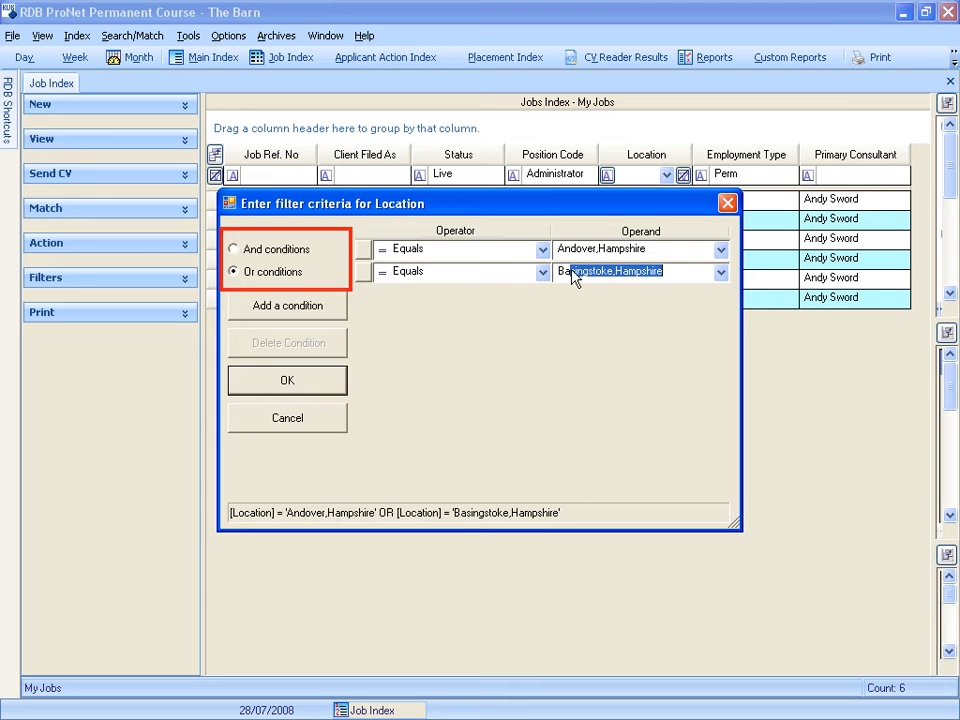
{"action": "left_click", "coordinate": [284, 386]}
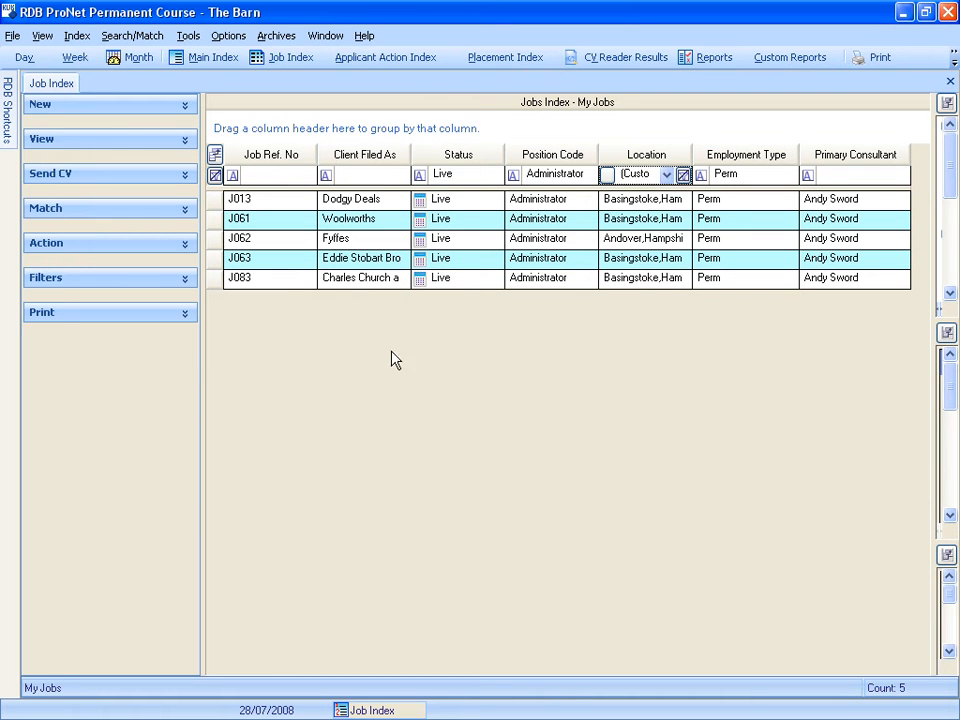
Open the Placement Index and create a custom Description filter with the condition Equals "Administrator"
{"action": "left_click", "coordinate": [507, 60]}
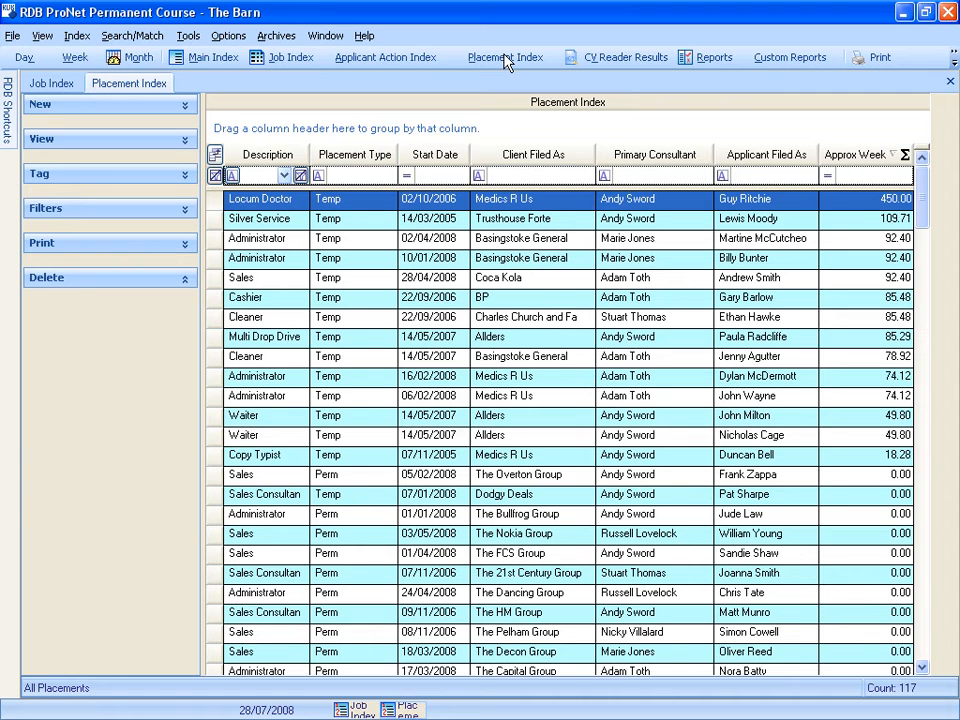
{"action": "left_click", "coordinate": [284, 176]}
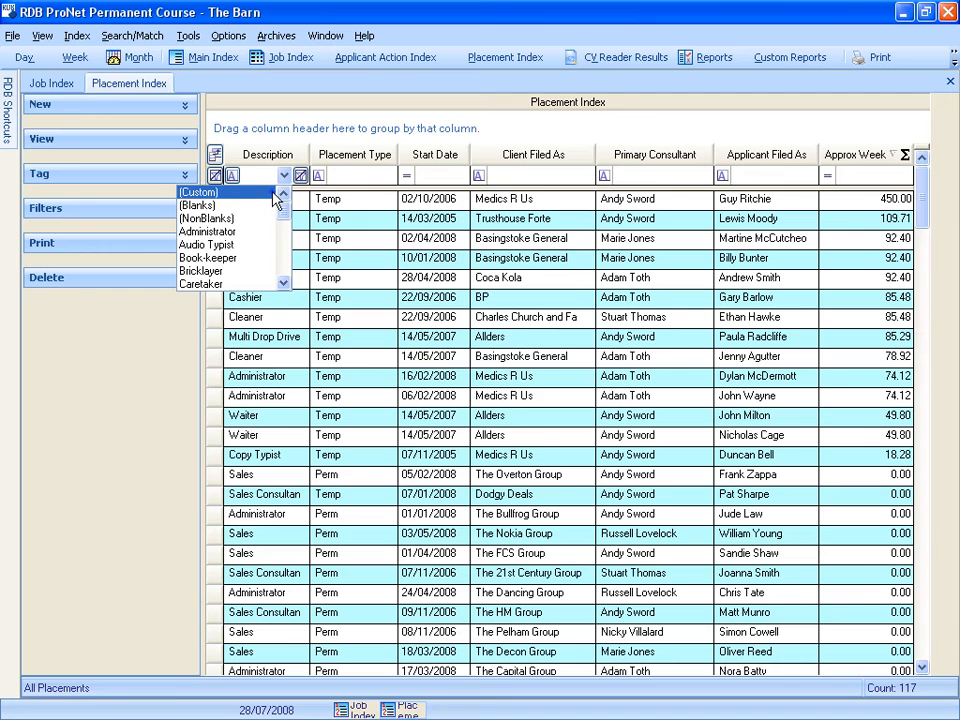
{"action": "left_click", "coordinate": [272, 191]}
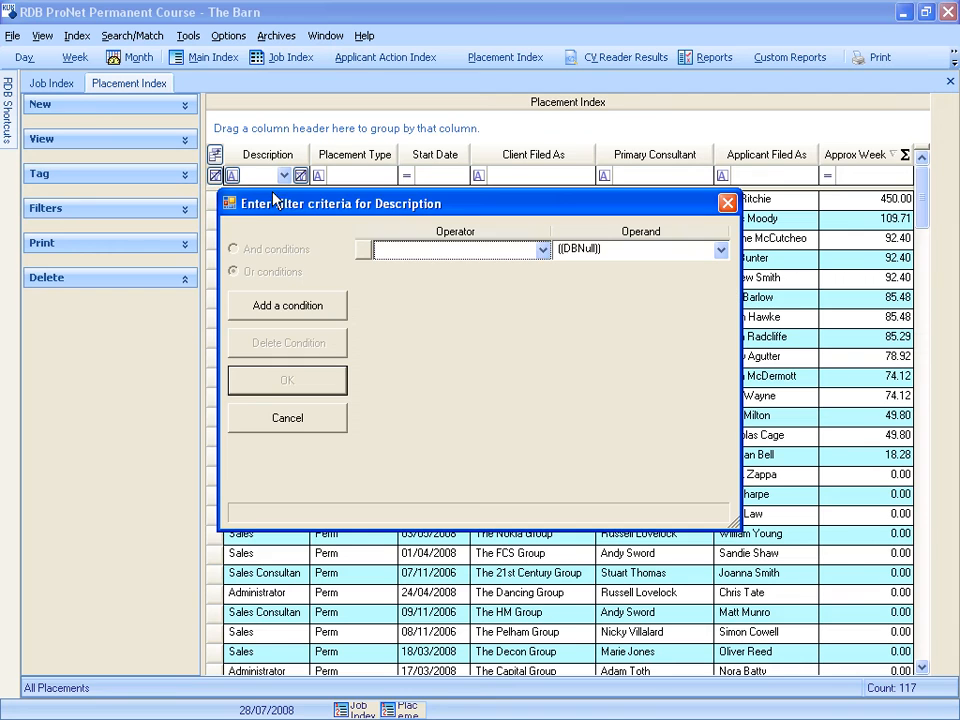
{"action": "left_click", "coordinate": [543, 250]}
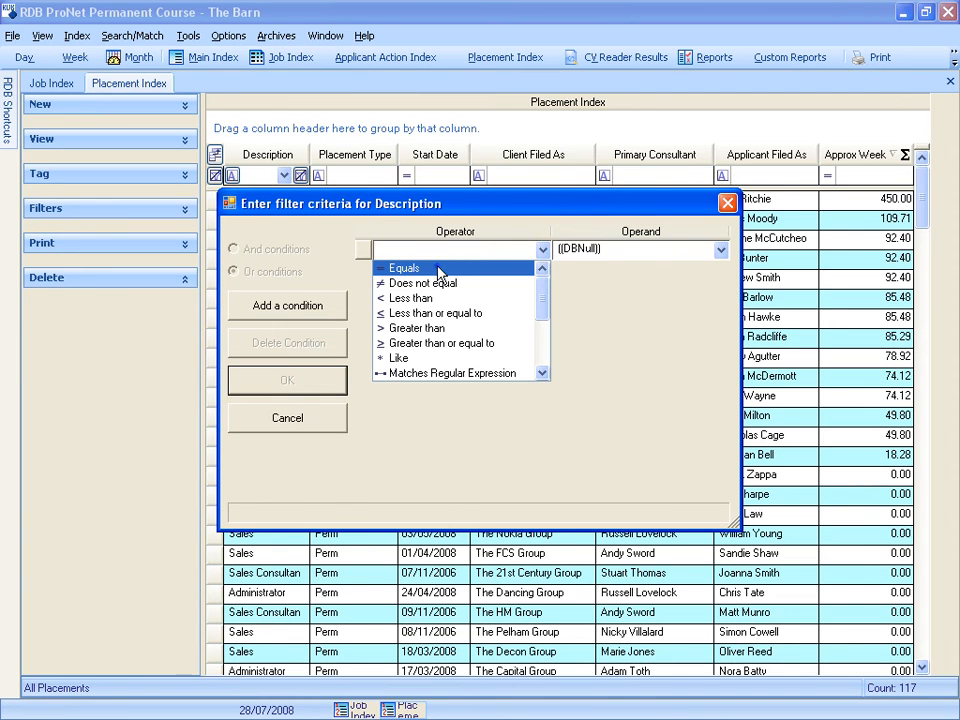
{"action": "left_click", "coordinate": [438, 270]}
{"action": "left_click", "coordinate": [580, 256]}
{"action": "type", "text": "Administrator"}
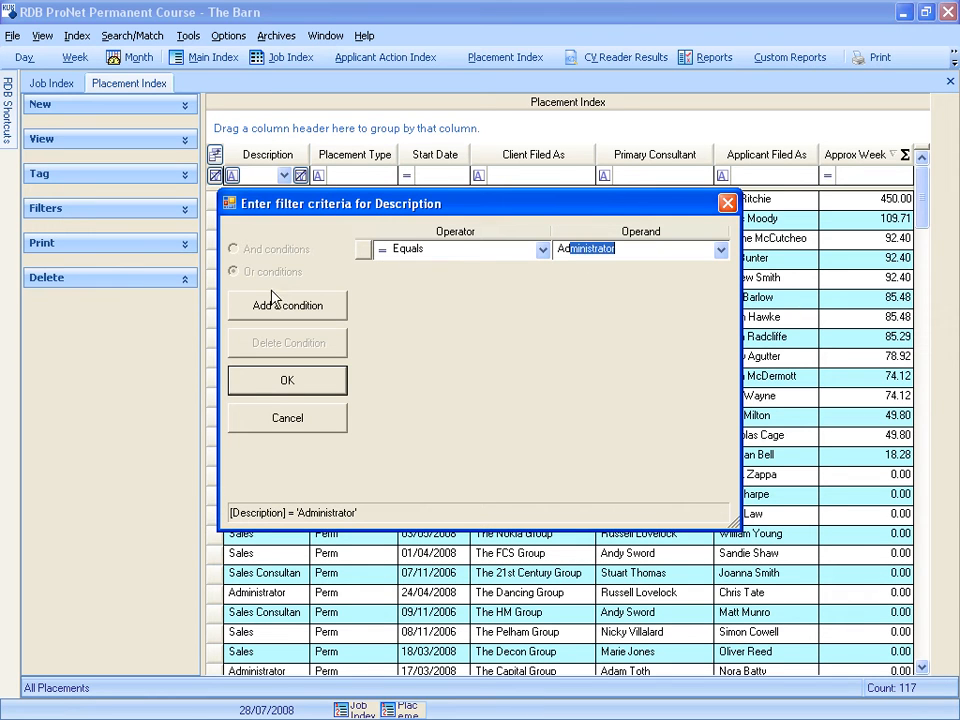
Add an Or condition, Equals "Sales", to the Description filter and apply it to the placements
{"action": "left_click", "coordinate": [282, 302]}
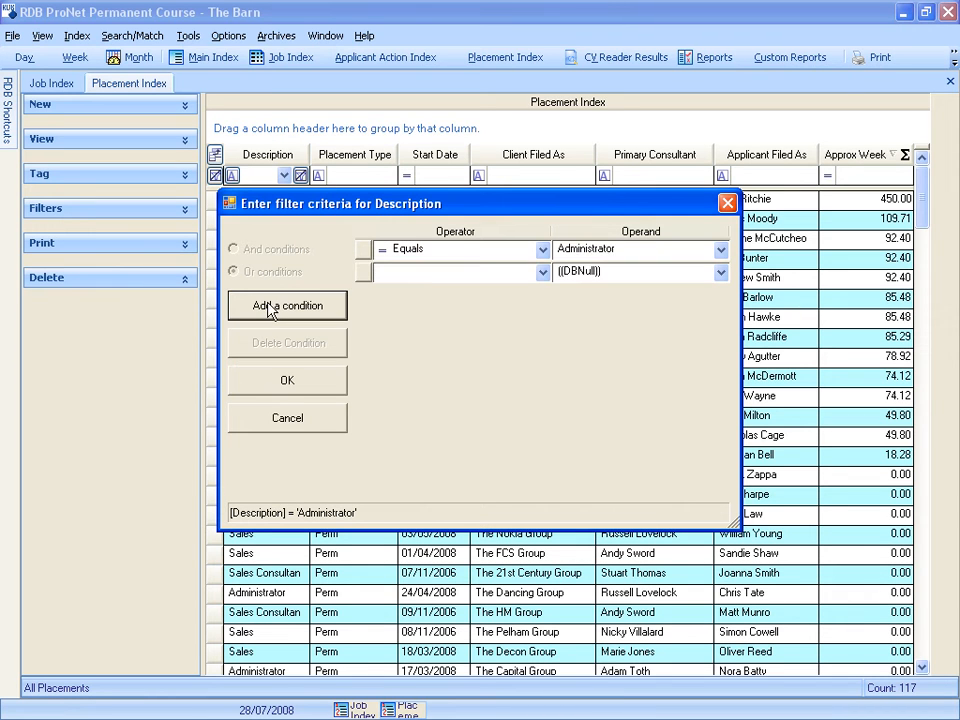
{"action": "left_click", "coordinate": [427, 272]}
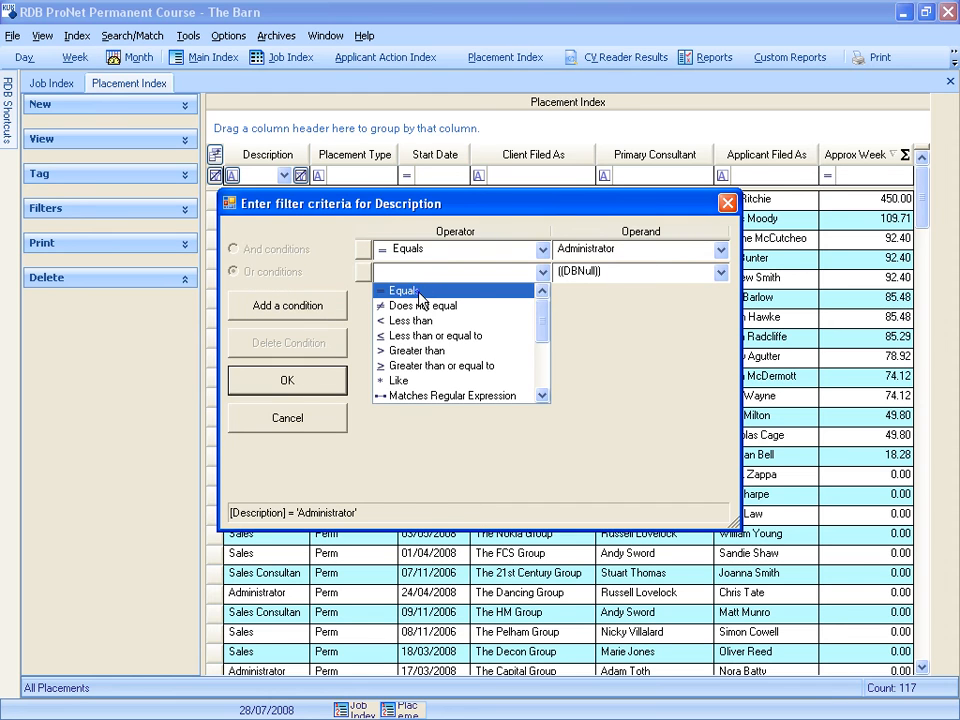
{"action": "left_click", "coordinate": [418, 291]}
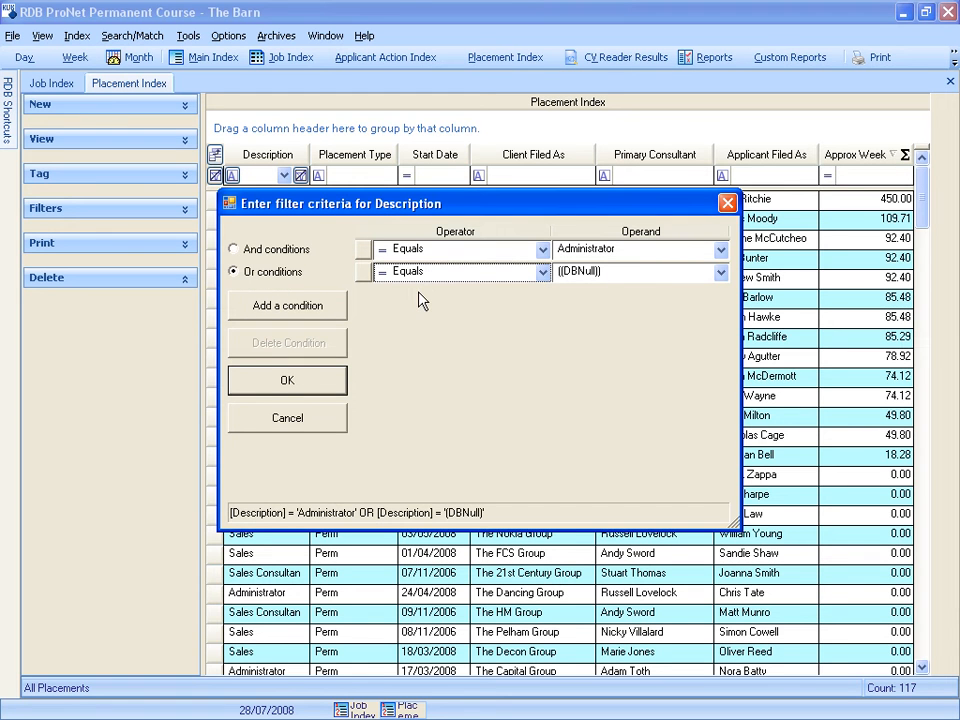
{"action": "left_click", "coordinate": [585, 275]}
{"action": "type", "text": "Sales"}
{"action": "left_click", "coordinate": [287, 380]}
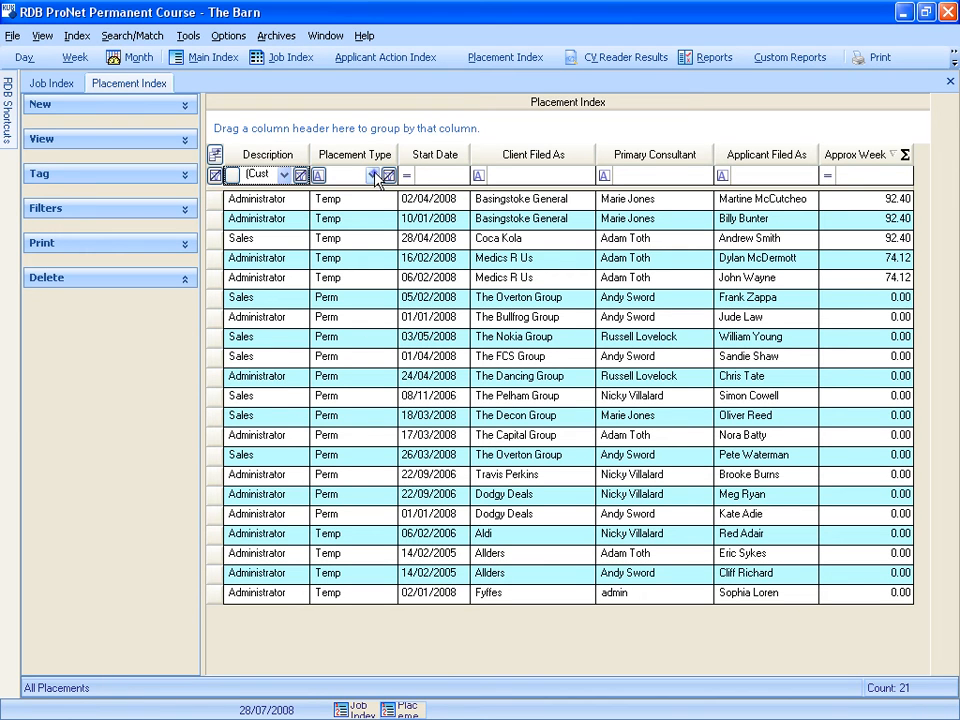
Filter the placements to Placement Type Temp and exclude the first named Primary Consultant using the Does not contain operator
{"action": "left_click", "coordinate": [374, 177]}
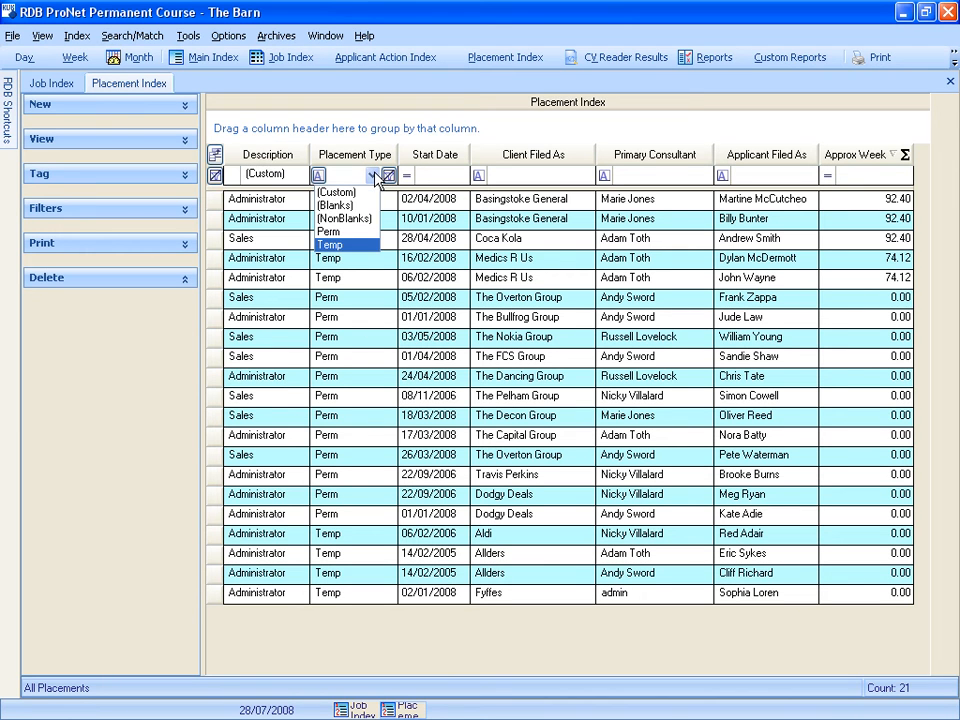
{"action": "left_click", "coordinate": [338, 246]}
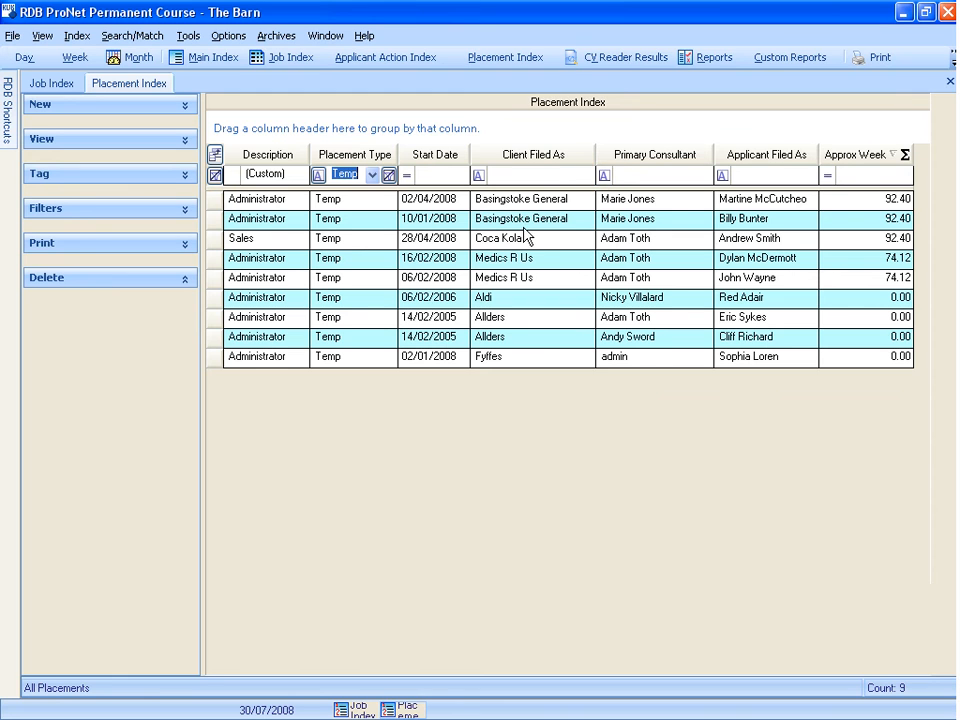
{"action": "left_click", "coordinate": [604, 176]}
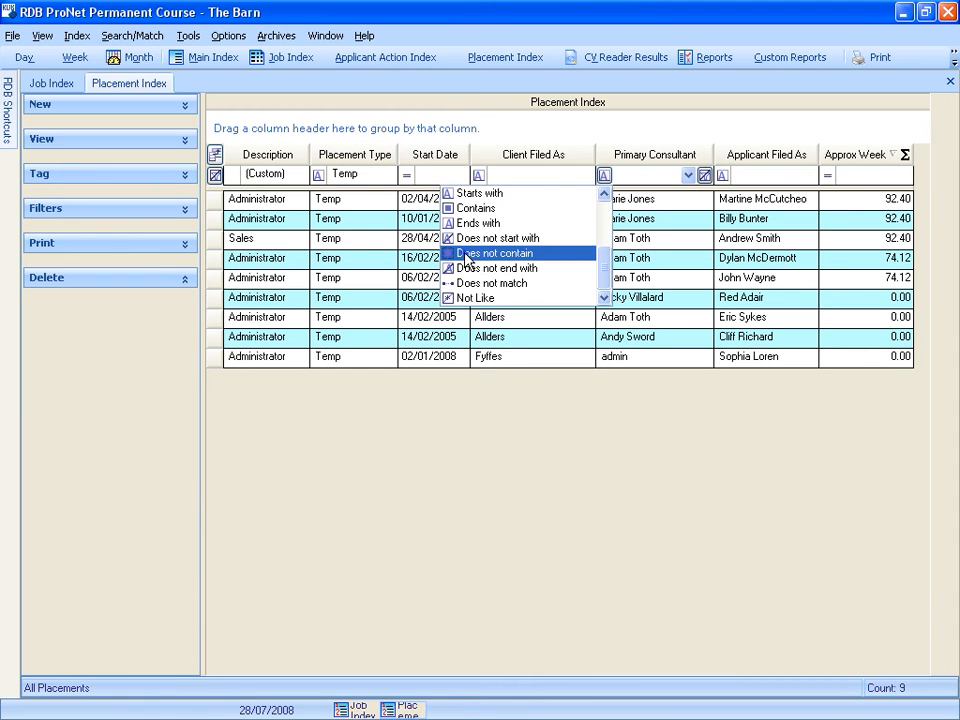
{"action": "left_click", "coordinate": [465, 254]}
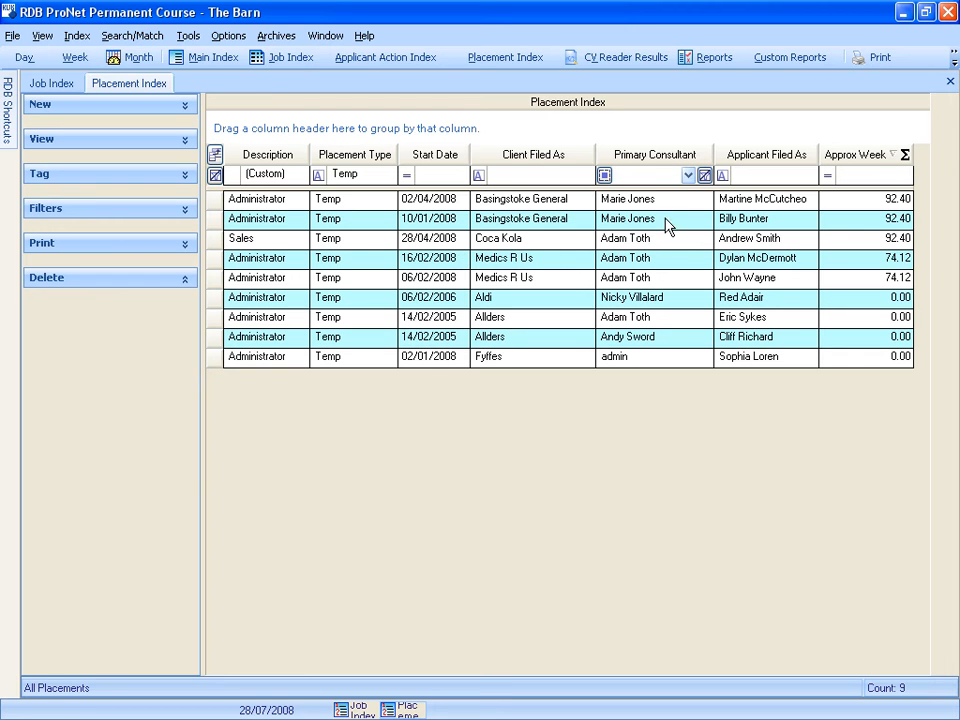
{"action": "left_click", "coordinate": [688, 176]}
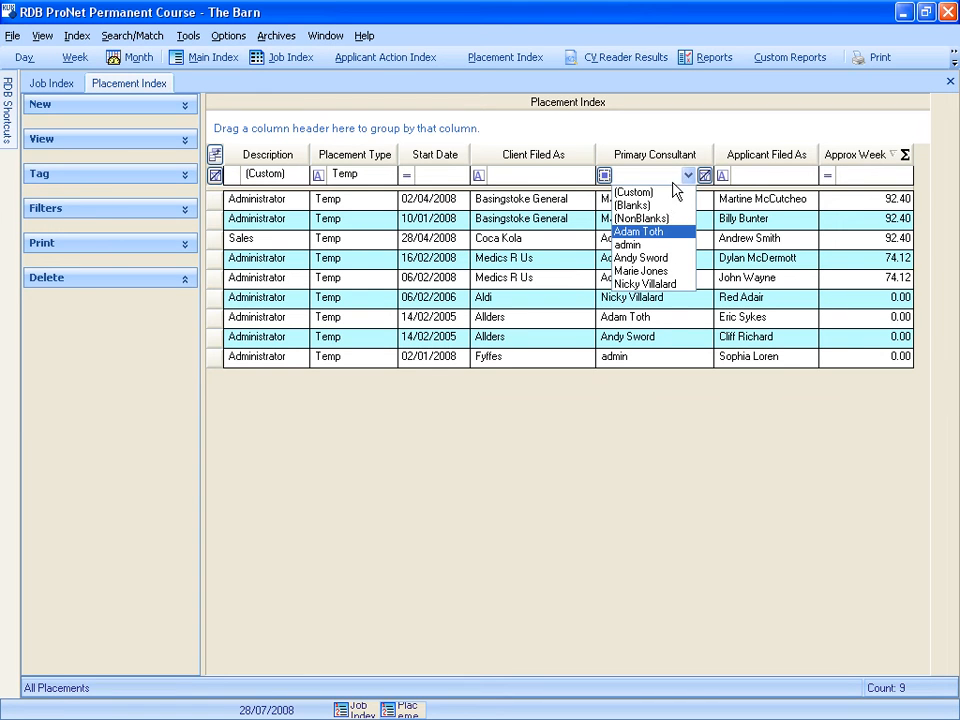
{"action": "left_click", "coordinate": [658, 232]}
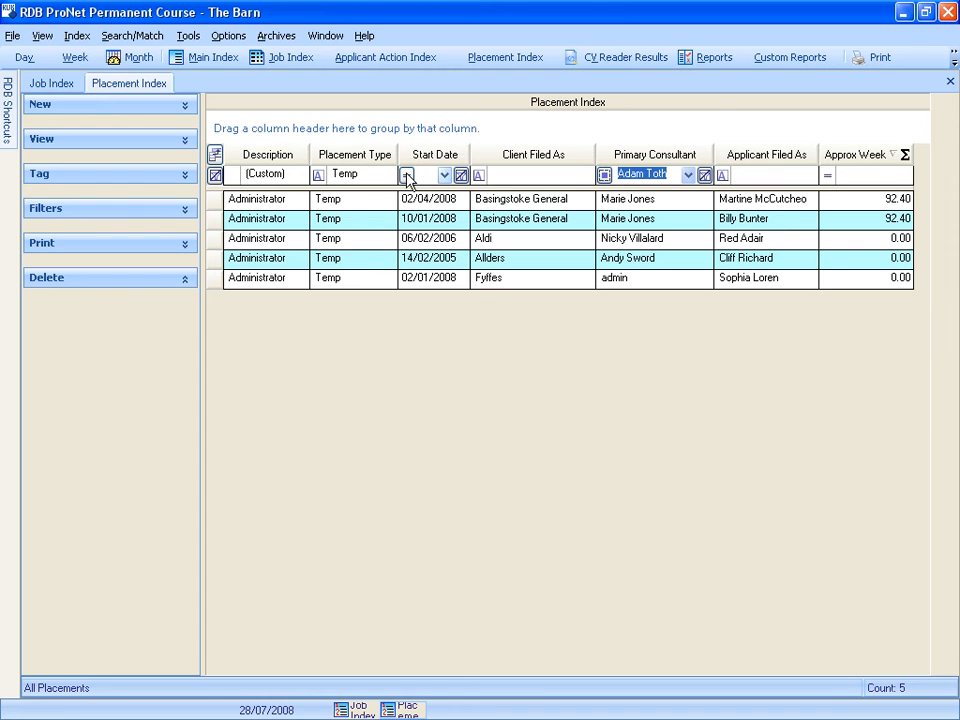
Filter the Start Date column to dates greater than or equal to 01/01/08
{"action": "left_click", "coordinate": [407, 176]}
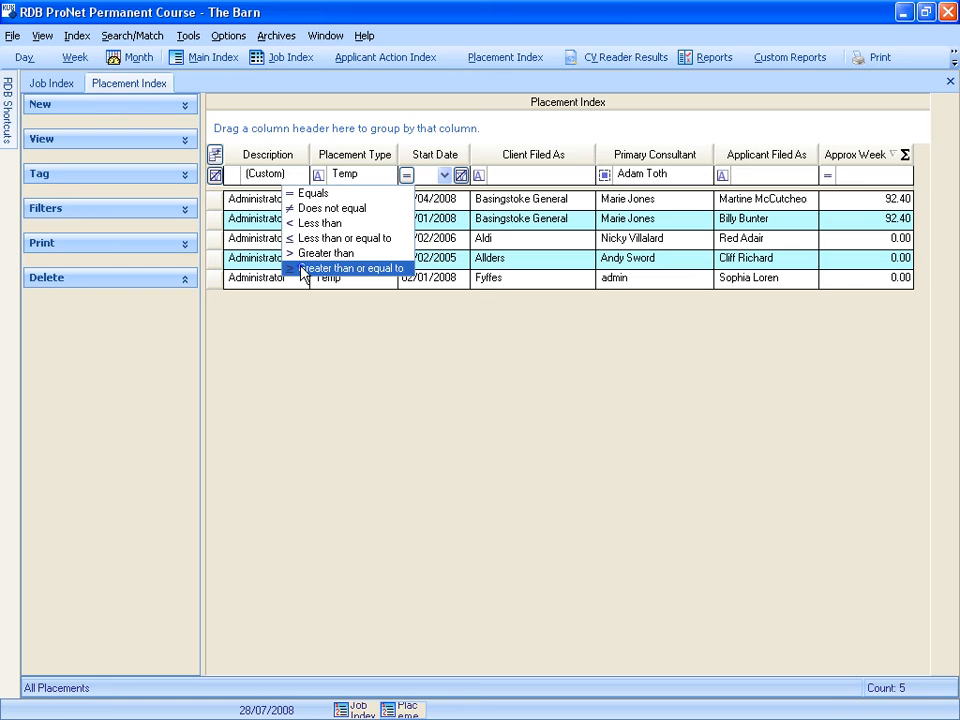
{"action": "left_click", "coordinate": [302, 268]}
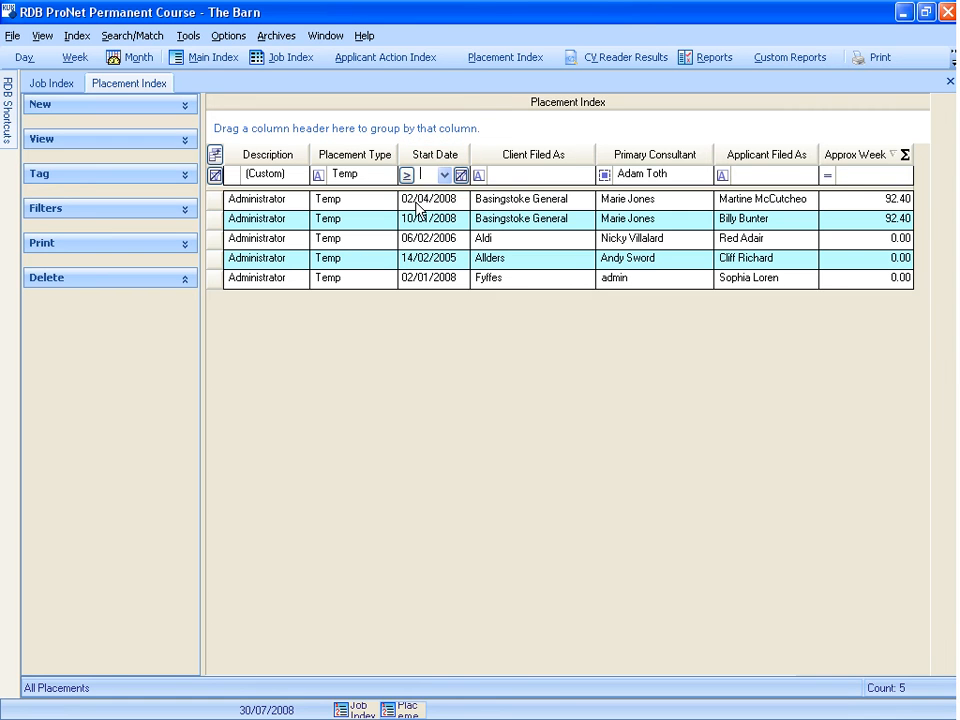
{"action": "type", "text": "0"}
{"action": "type", "text": "1/01/08"}
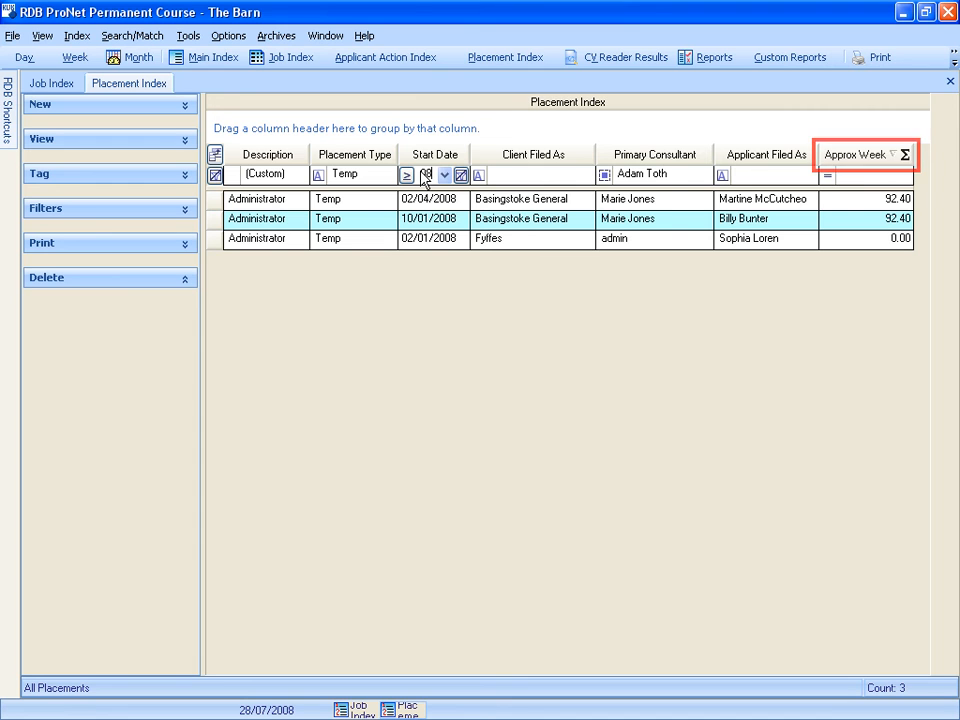
Add a Sum summary to the Approx Week column of the filtered placements
{"action": "left_click", "coordinate": [906, 156]}
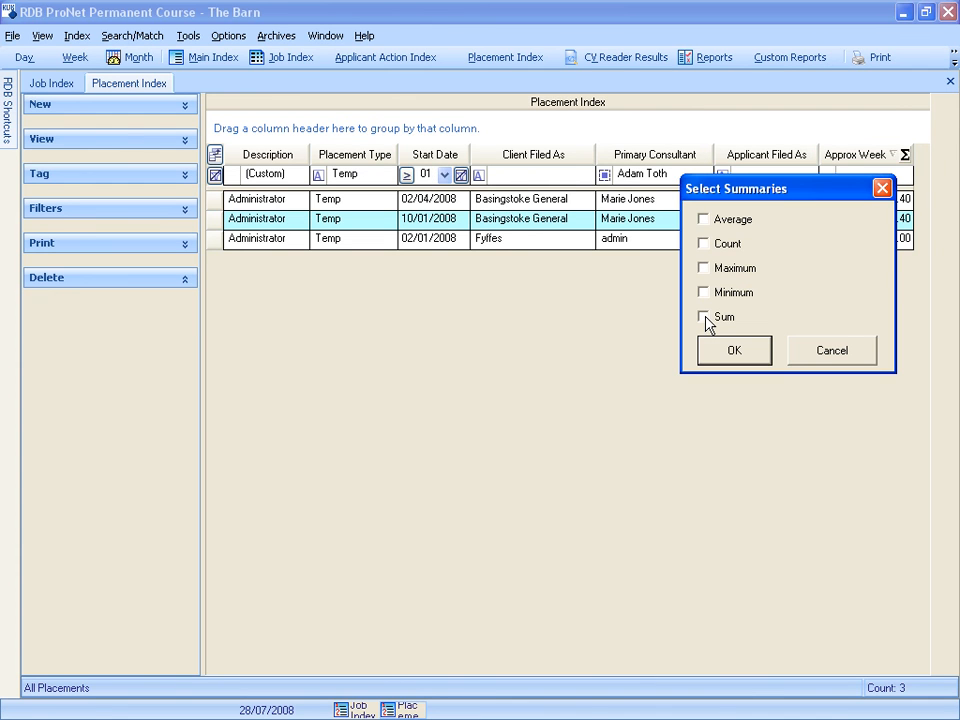
{"action": "left_click", "coordinate": [704, 317]}
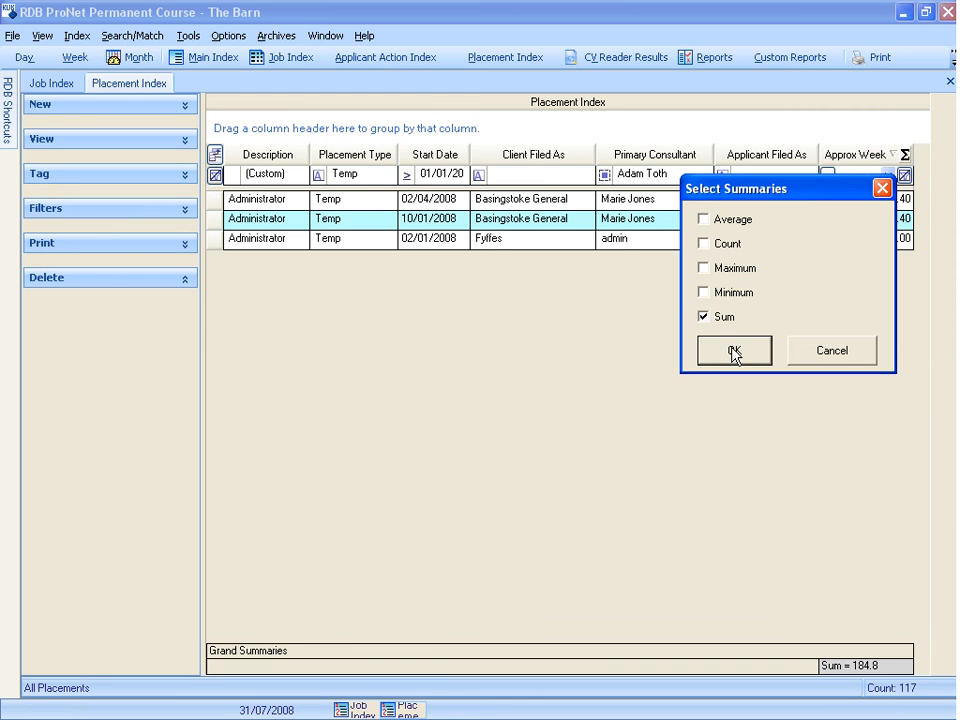
{"action": "left_click", "coordinate": [734, 350]}
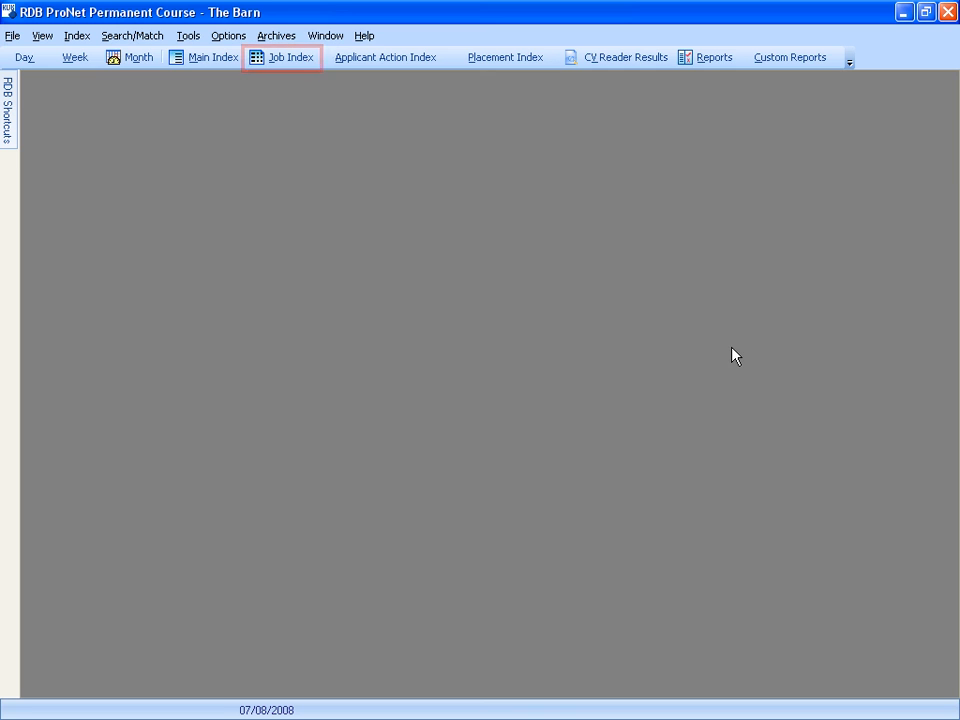
Open the Job Index, group the jobs by Client Filed As, and expand and collapse the Basingstoke General group
{"action": "left_click", "coordinate": [288, 60]}
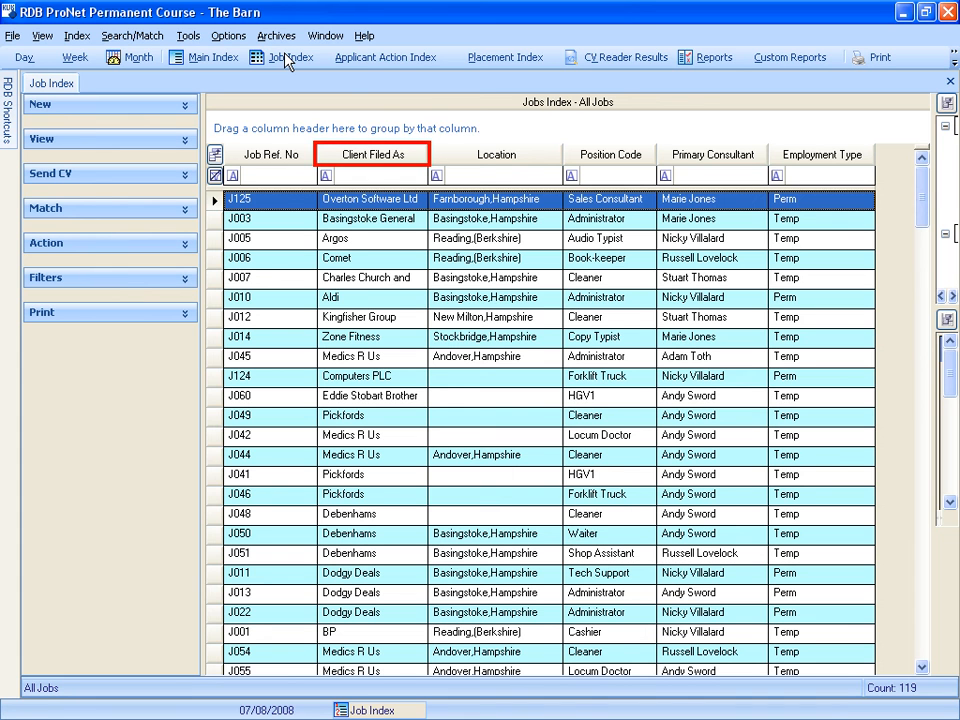
{"action": "left_click_drag", "start_coordinate": [383, 150], "coordinate": [383, 147]}
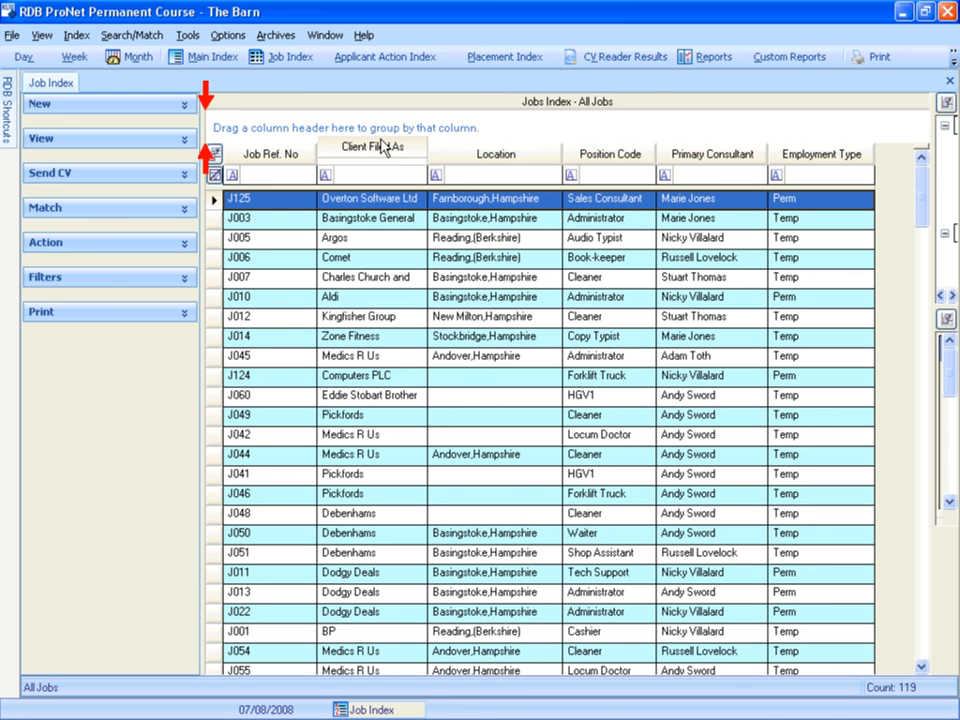
{"action": "left_click_drag", "start_coordinate": [383, 147], "coordinate": [384, 148]}
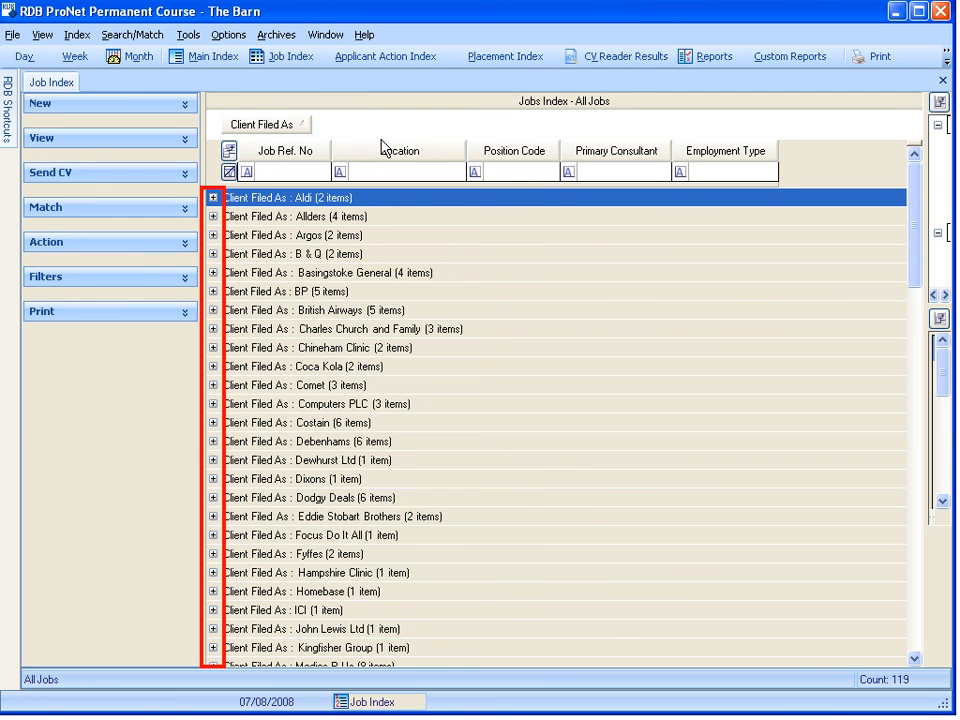
{"action": "left_click", "coordinate": [214, 274]}
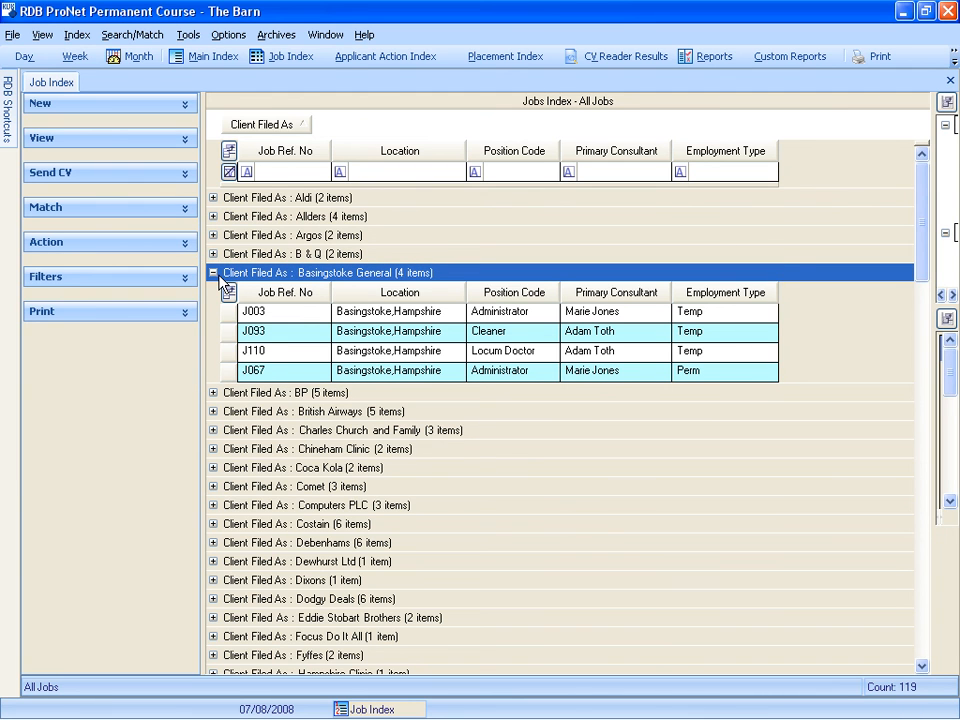
{"action": "left_click", "coordinate": [218, 276]}
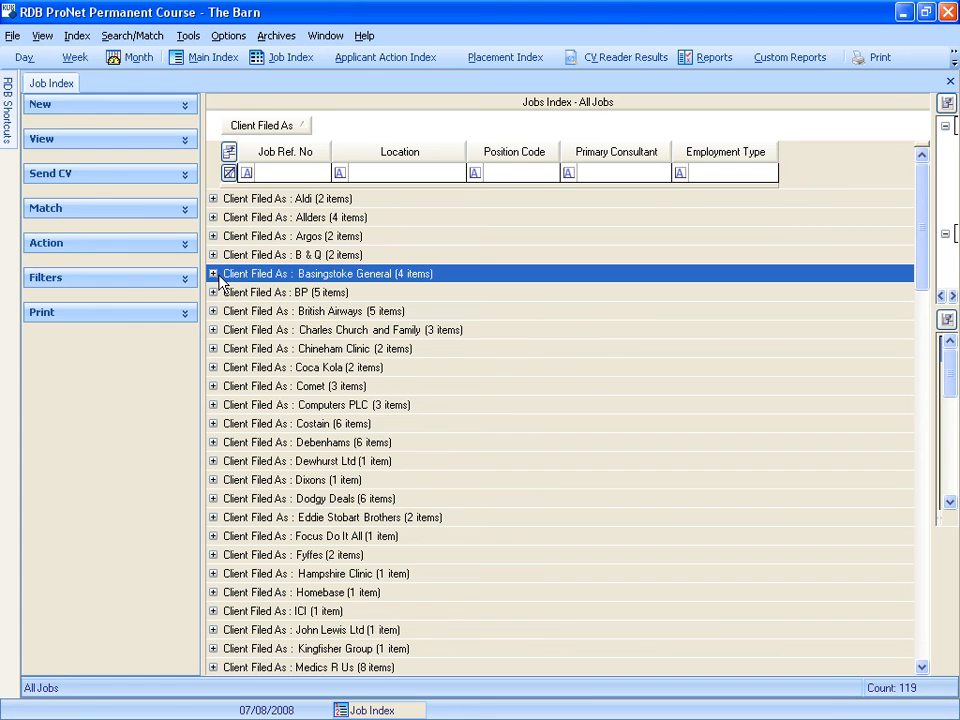
Add Position Code and Employment Type as further grouping levels and expand Basingstoke General down to its Perm Administrator jobs
{"action": "left_click_drag", "start_coordinate": [499, 153], "coordinate": [493, 146]}
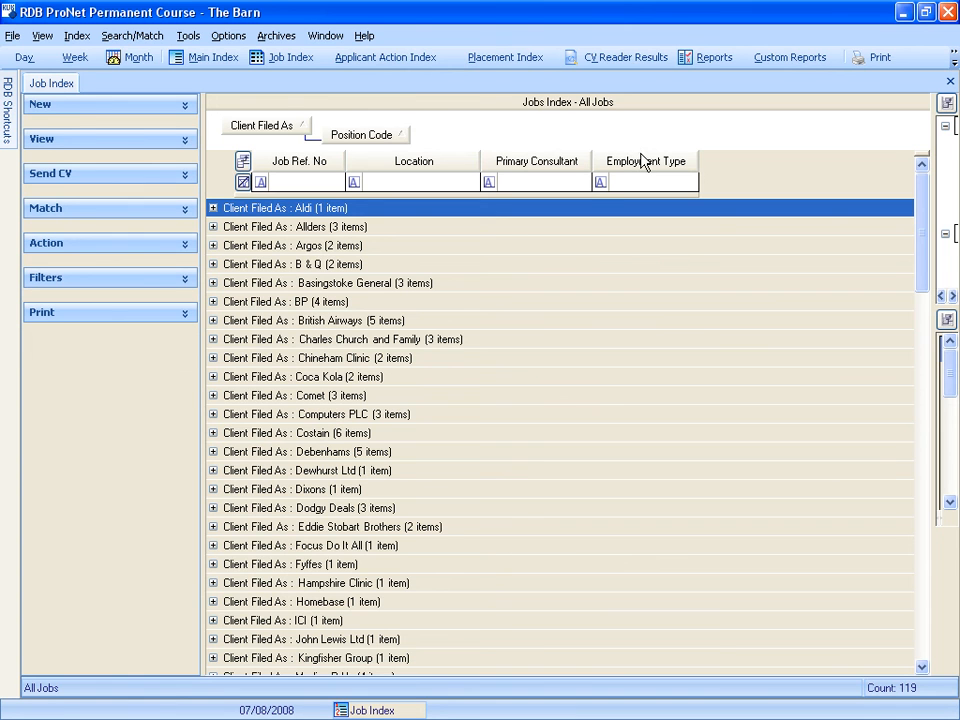
{"action": "left_click_drag", "start_coordinate": [645, 165], "coordinate": [628, 143]}
{"action": "left_click", "coordinate": [212, 292]}
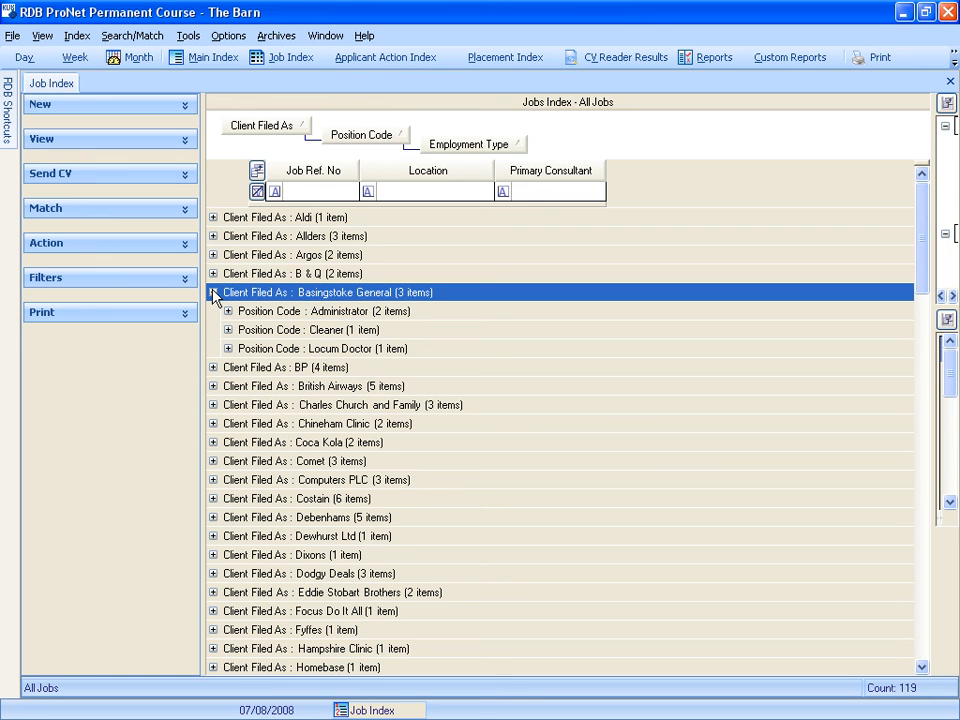
{"action": "left_click", "coordinate": [229, 311]}
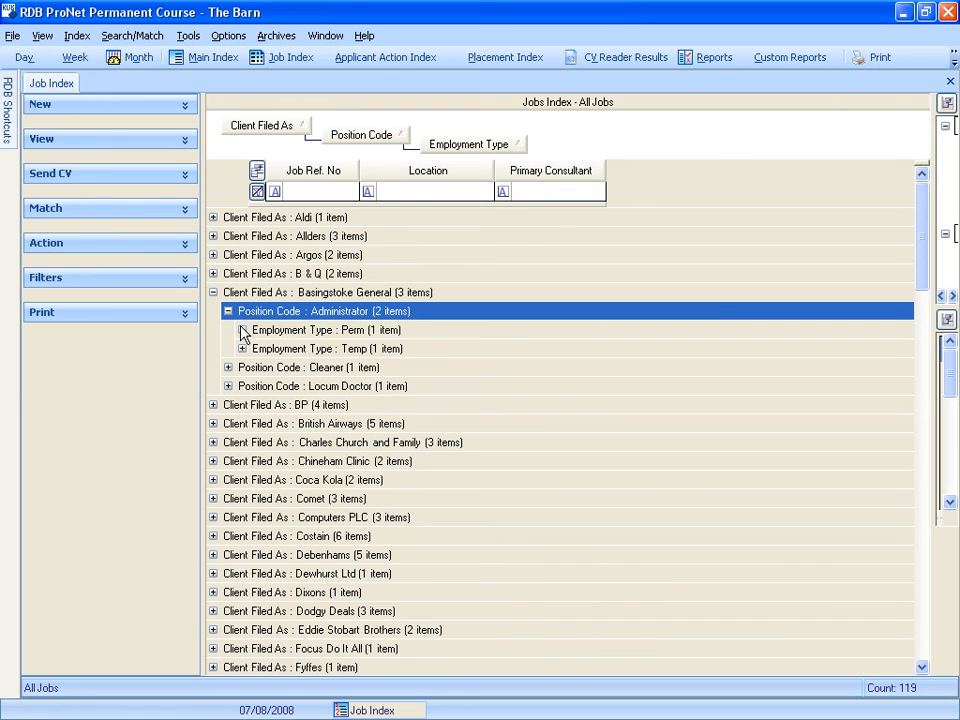
{"action": "left_click", "coordinate": [242, 330]}
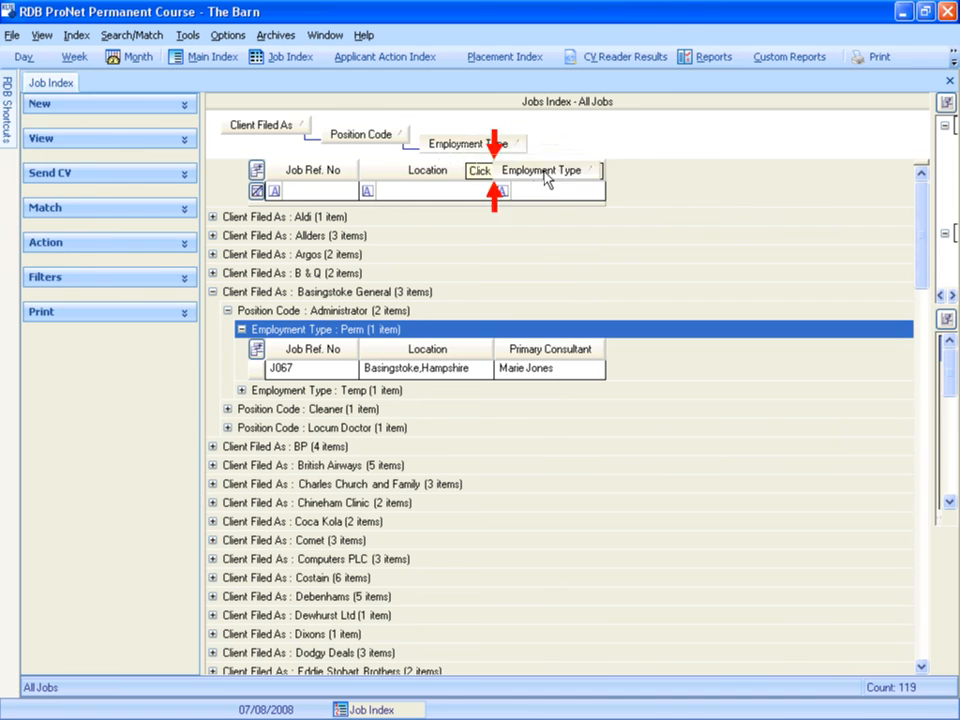
Remove the Employment Type, Position Code and Client Filed As groupings, returning each column to the job list
{"action": "left_click_drag", "start_coordinate": [546, 180], "coordinate": [574, 184]}
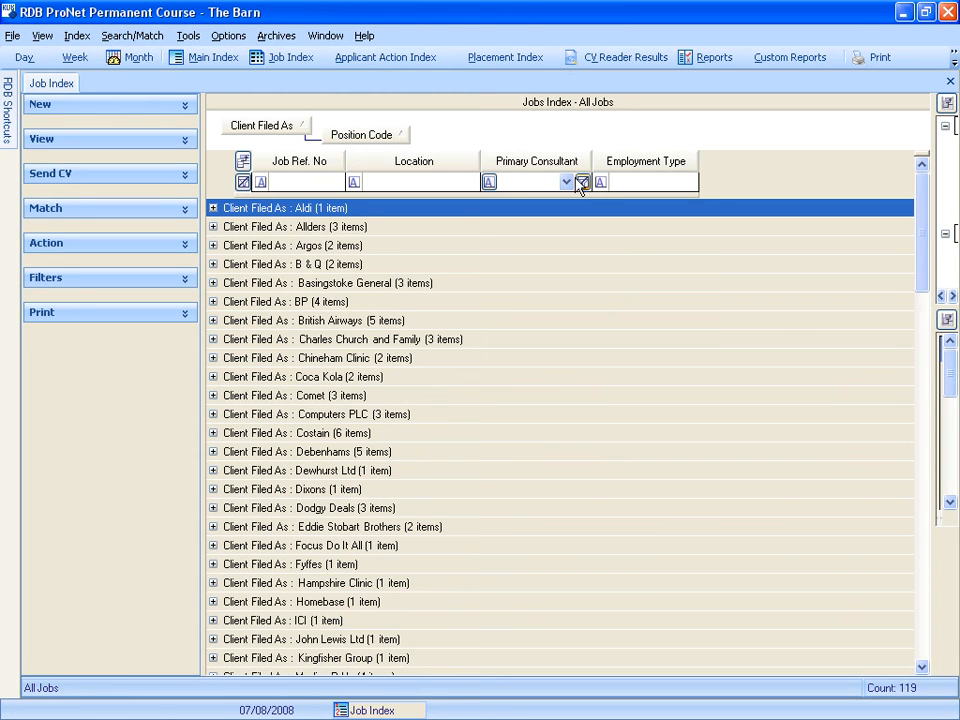
{"action": "left_click_drag", "start_coordinate": [396, 142], "coordinate": [499, 167]}
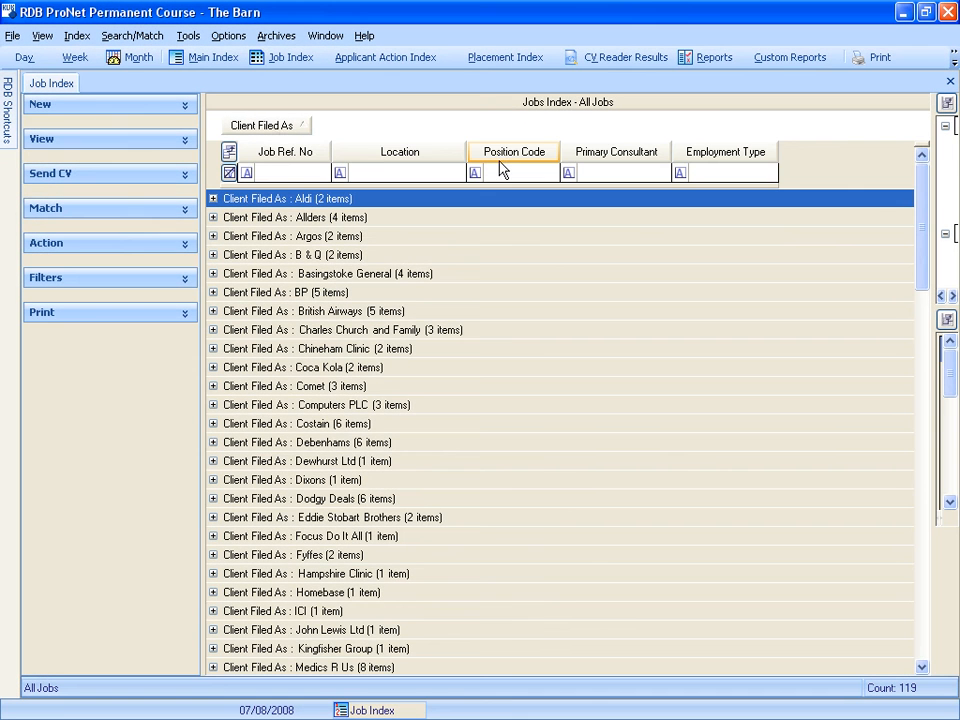
{"action": "left_click_drag", "start_coordinate": [249, 129], "coordinate": [399, 155]}
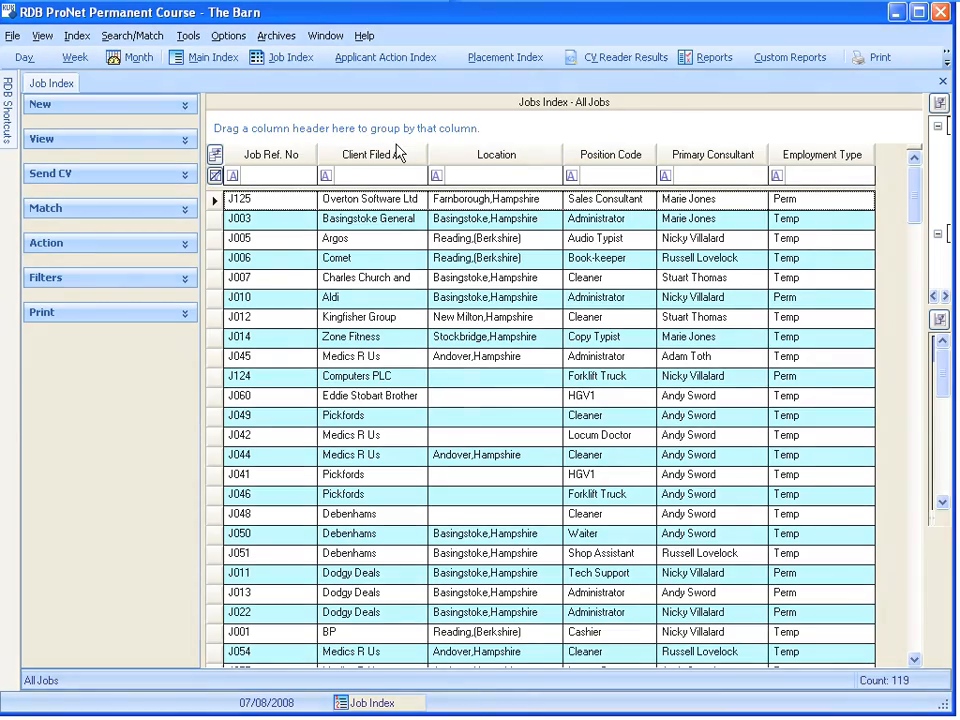